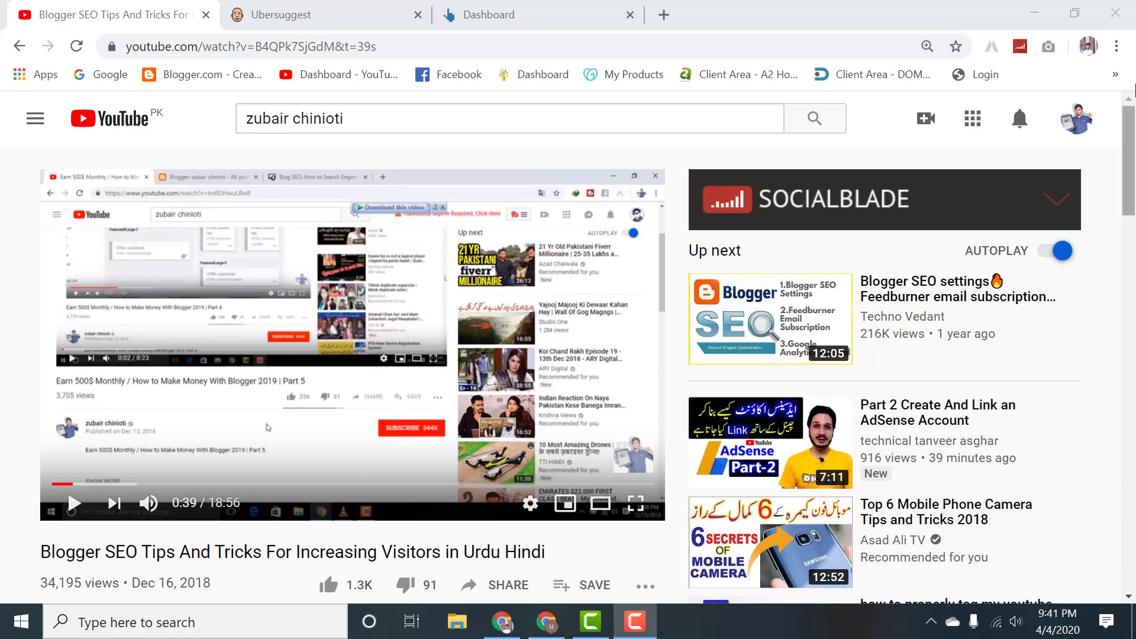
- Preview the desktop image "urdo sad poetry 444", close it, and move its icon to an empty area nearer the desktop's centre
left_click(1028, 8)
left_click(1028, 8)
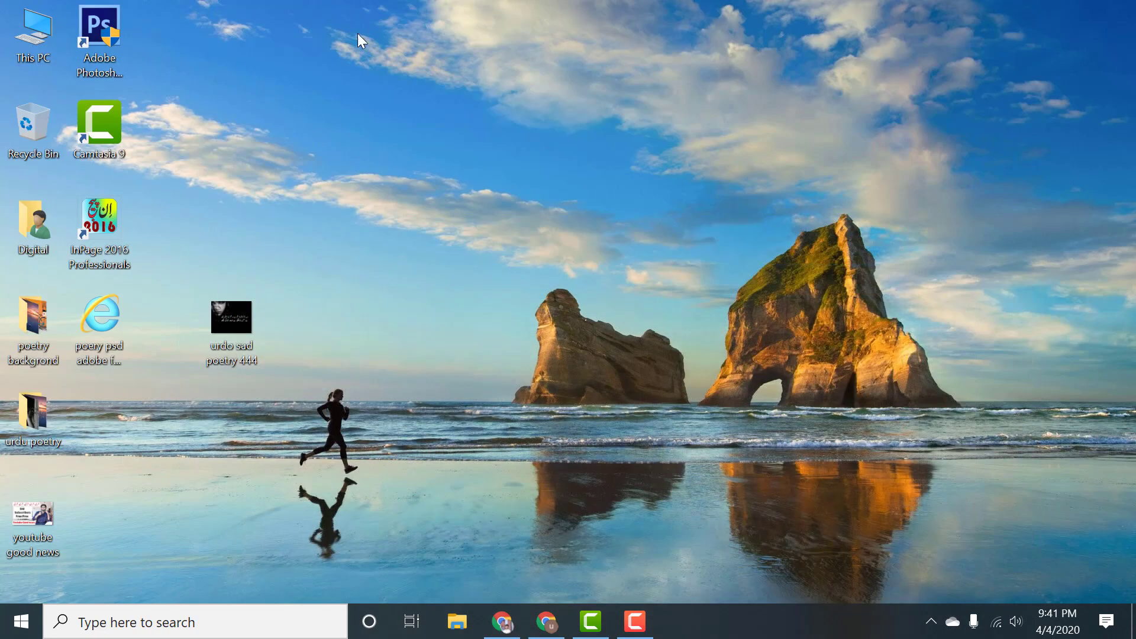
double_click(230, 326)
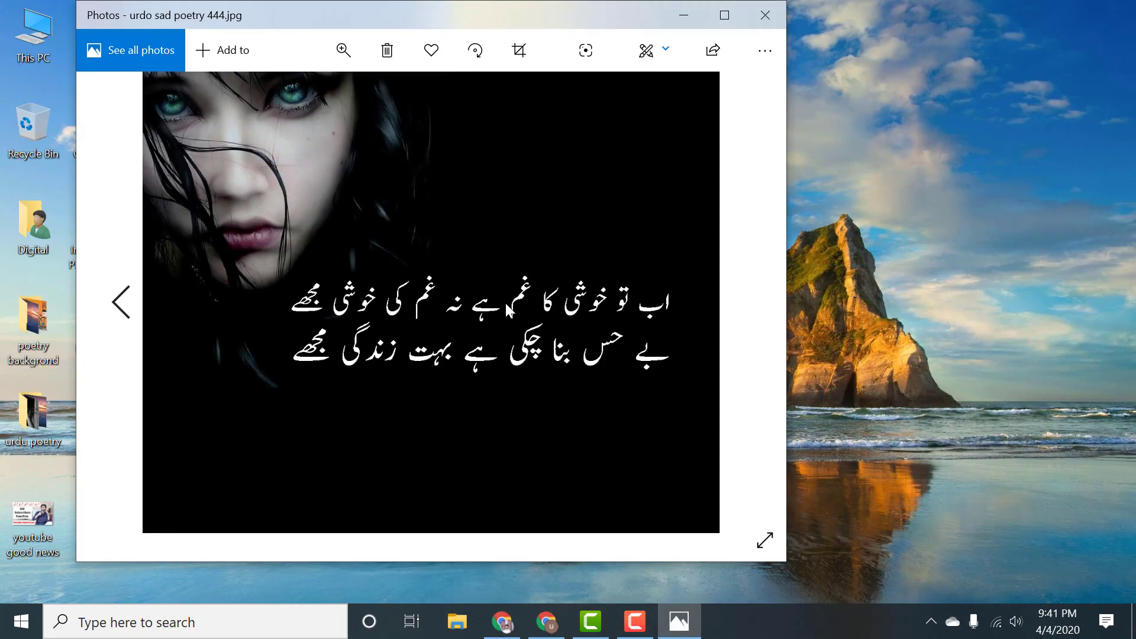
left_click(776, 17)
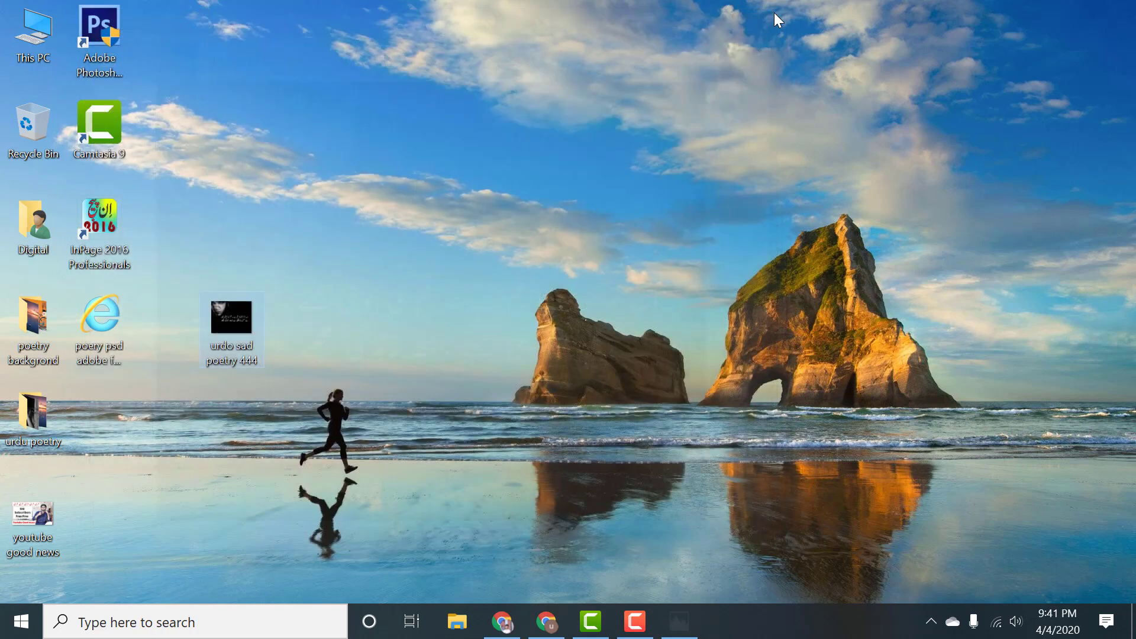
left_click_drag(226, 328, 463, 203)
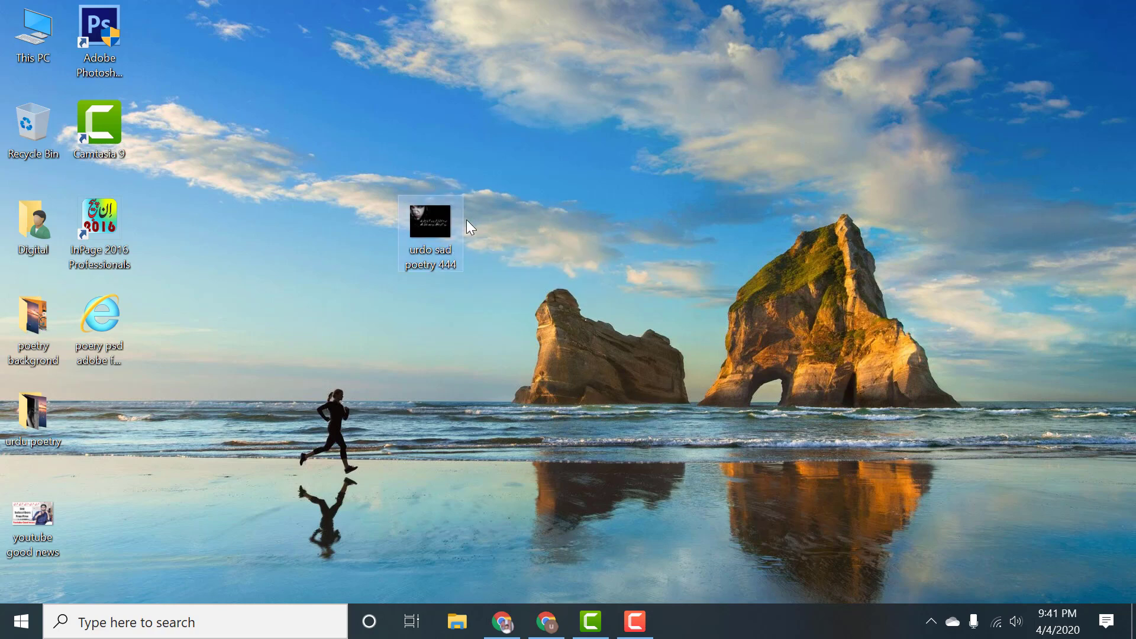
- Switch to Ubersuggest in the browser and look up keyword ideas for "poetry" in English / United States
left_click(503, 620)
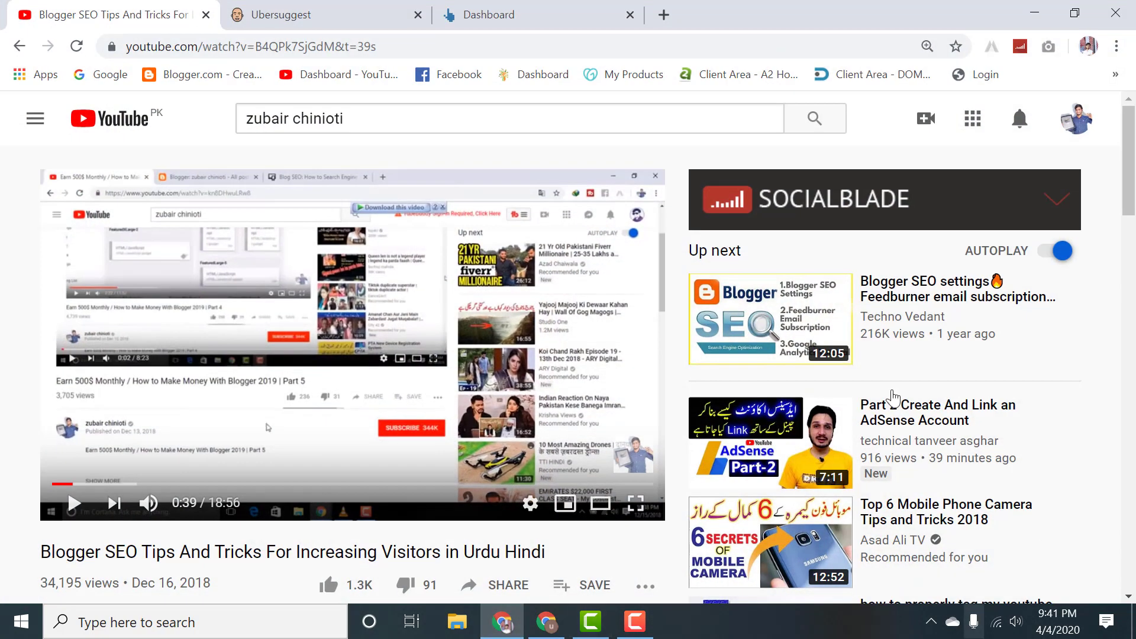
left_click(368, 9)
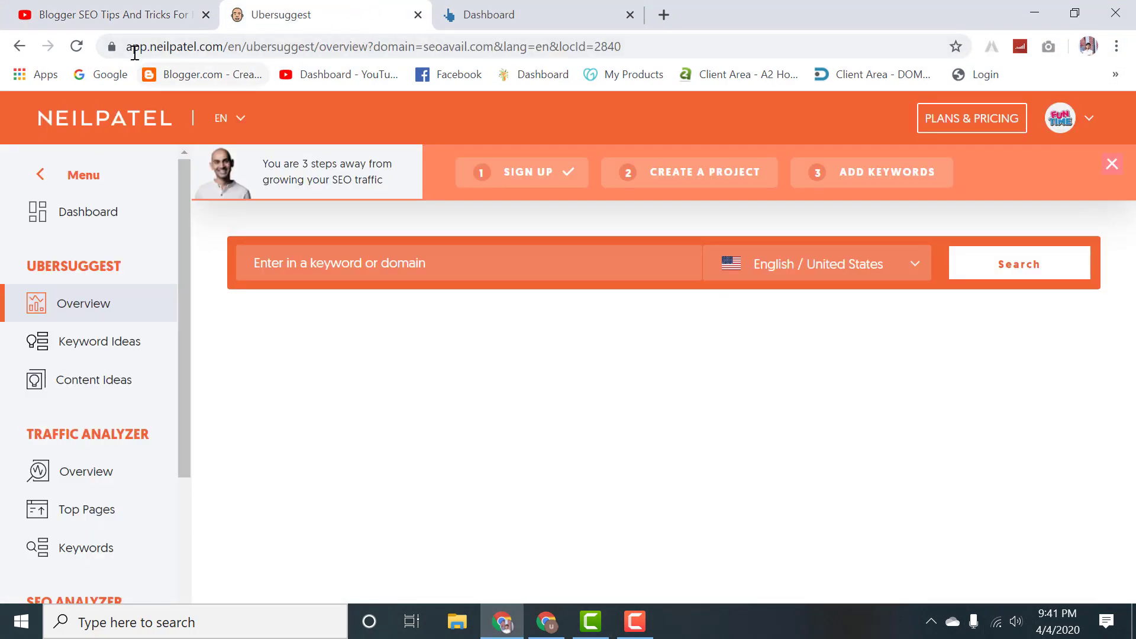
left_click_drag(127, 46, 213, 49)
left_click(282, 115)
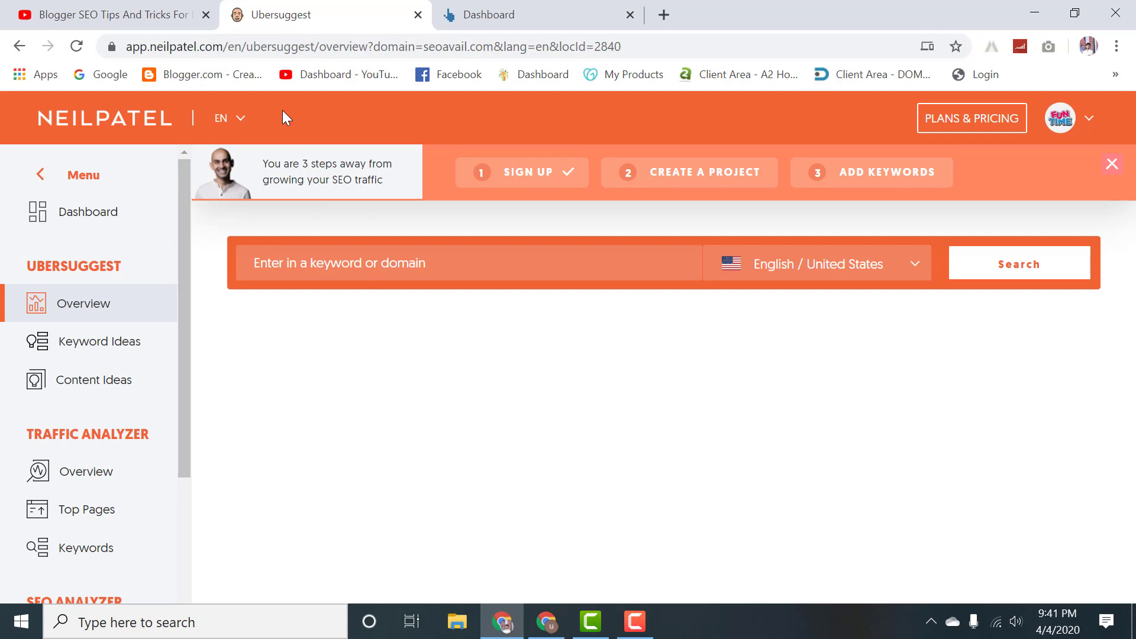
left_click(96, 339)
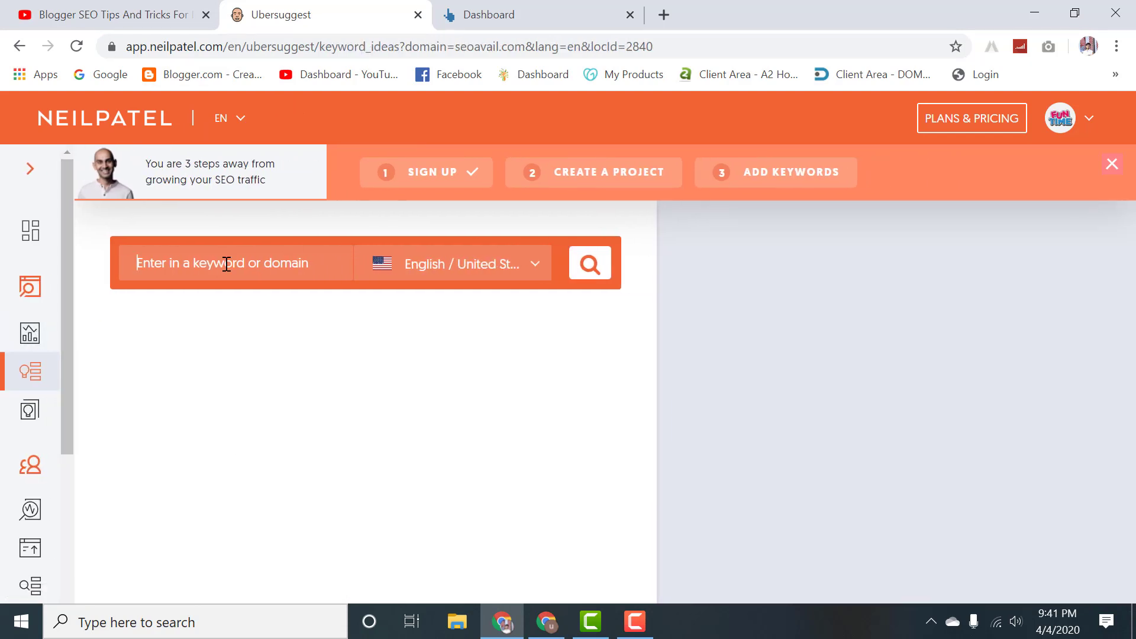
type("poetry")
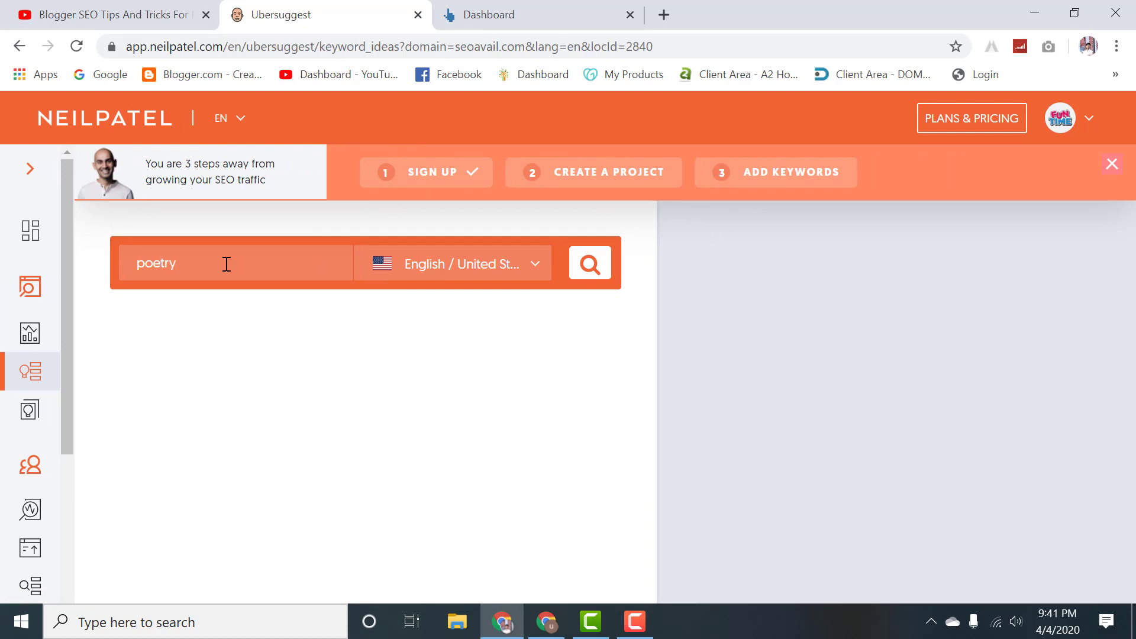
key("Return")
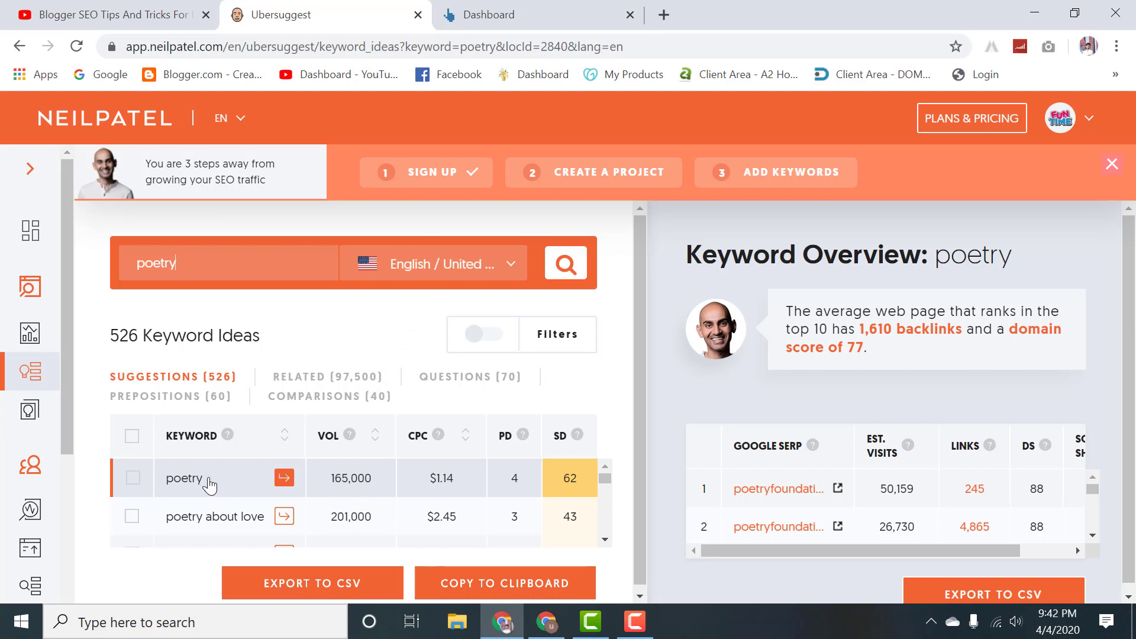
- Examine the suggested keywords for "poetry" with their search volume, CPC and difficulty scores
scroll(195, 517, "down", 2)
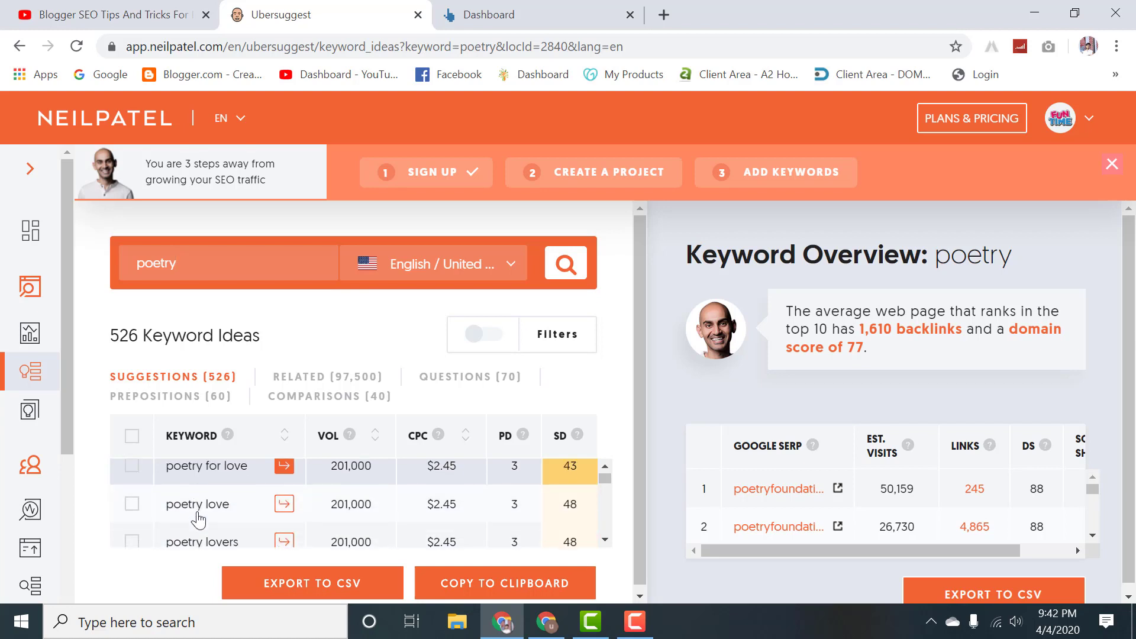
scroll(195, 518, "up", 2)
left_click(605, 540)
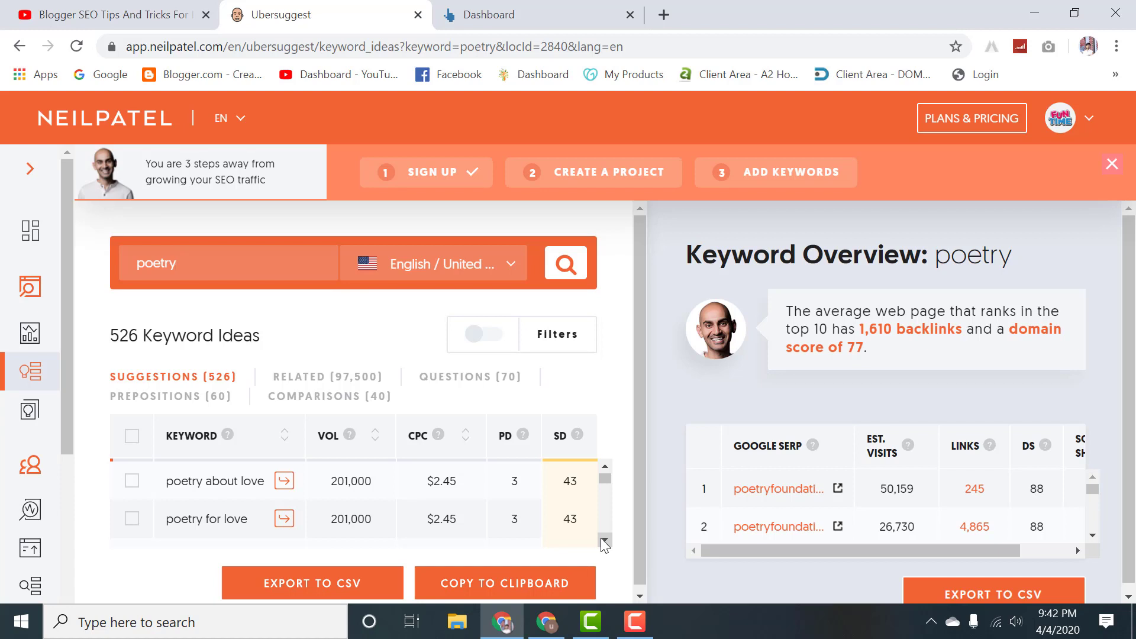
left_click(605, 540)
left_click(605, 540)
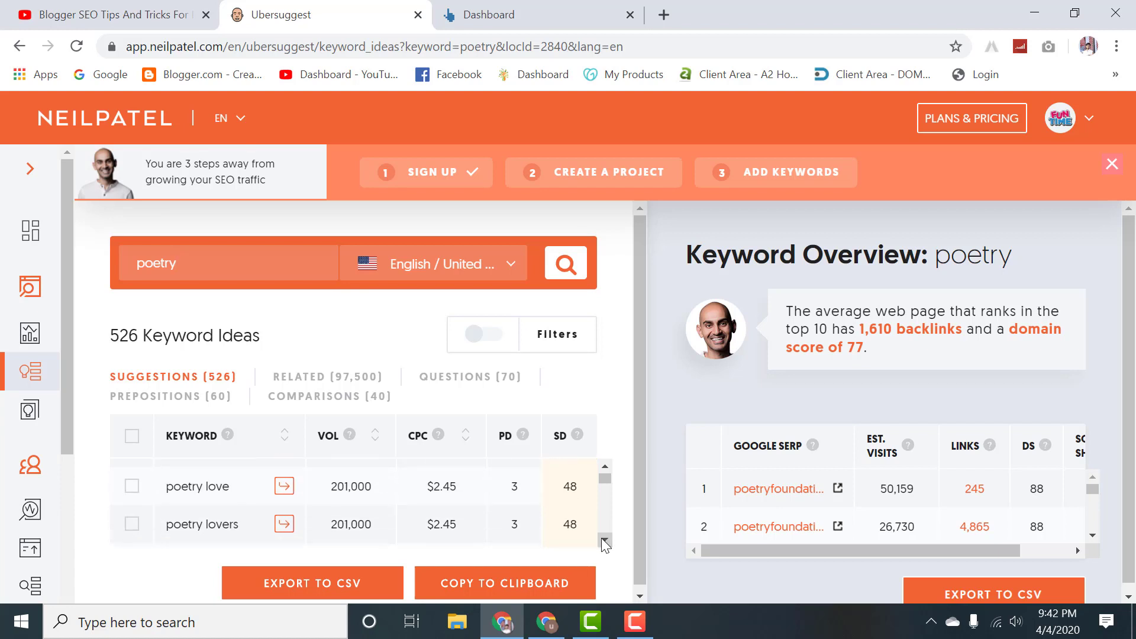
left_click(604, 540)
left_click(604, 540)
left_click(605, 467)
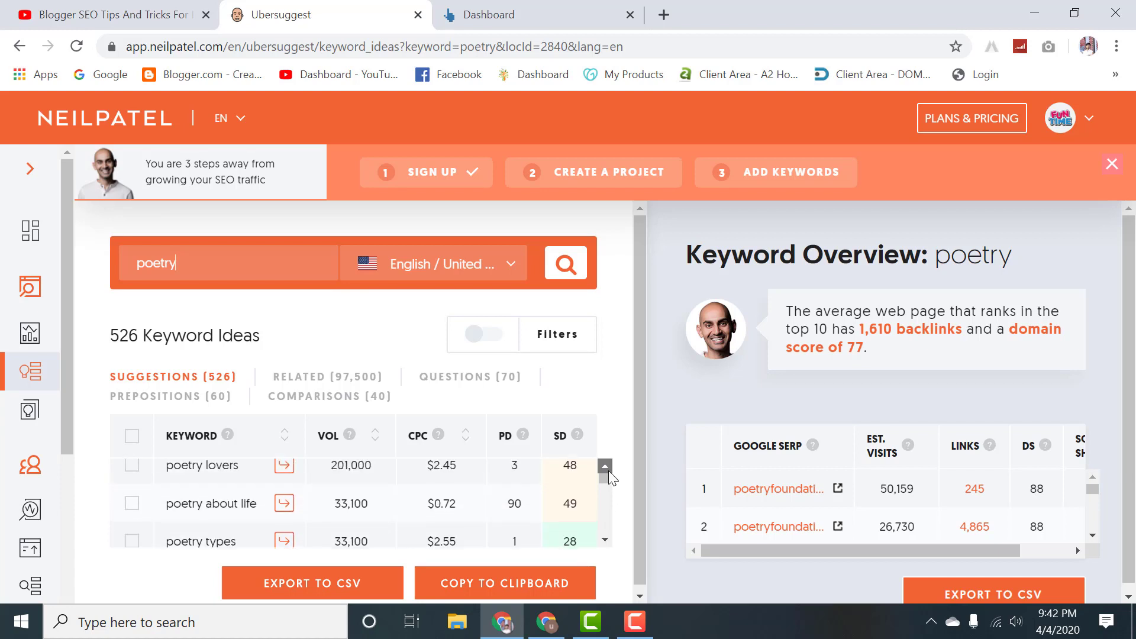
left_click(604, 467)
left_click(604, 468)
left_click(605, 468)
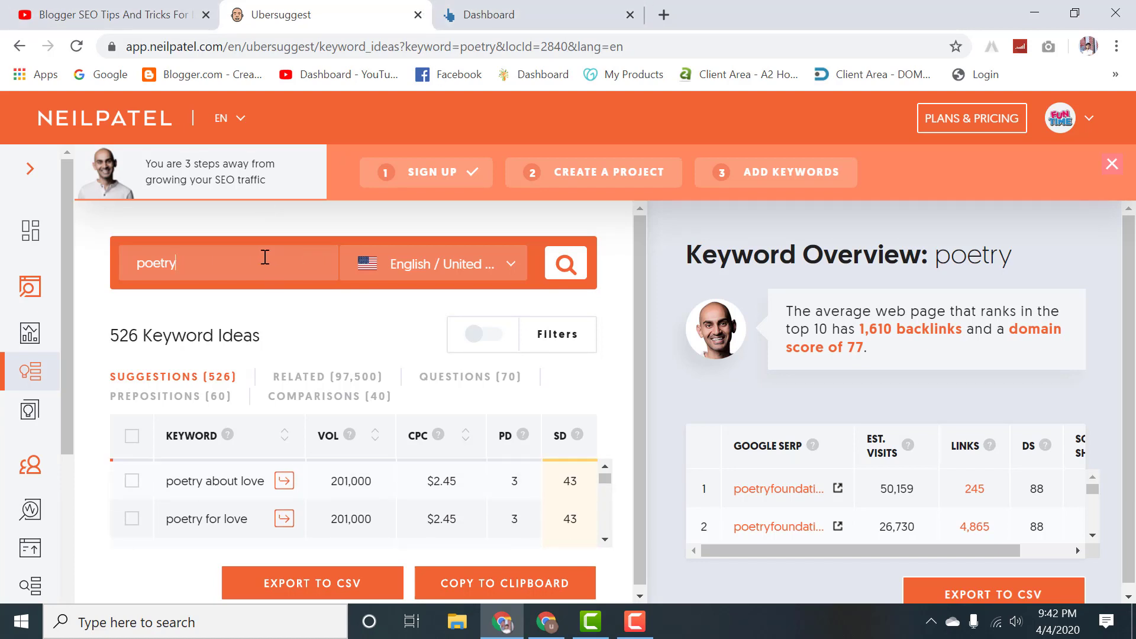
- Look up Ubersuggest keyword ideas for "urdu sad poetry" and review the suggestions
left_click_drag(264, 257, 118, 248)
type("urdu sad poetry")
key("Return")
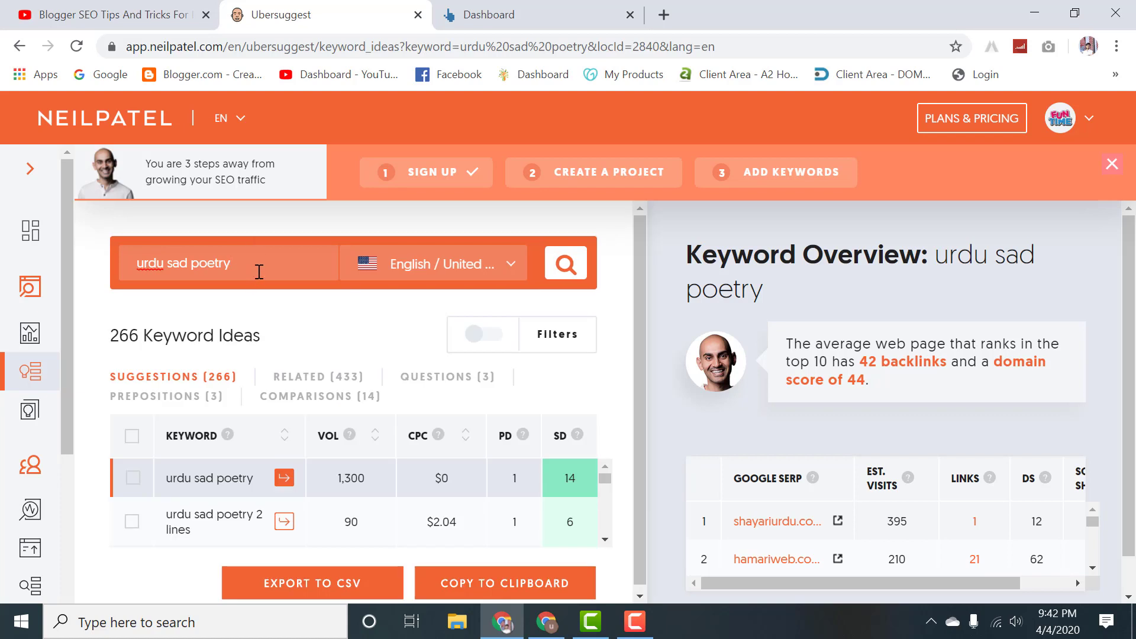
scroll(333, 490, "down", 1)
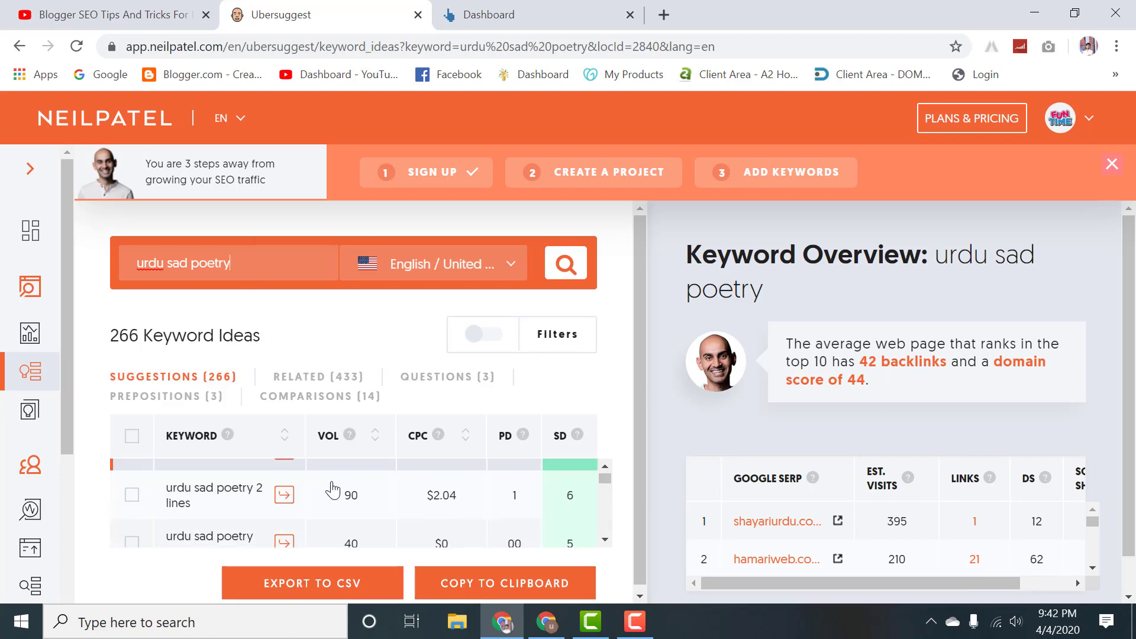
scroll(334, 490, "down", 1)
scroll(331, 485, "up", 2)
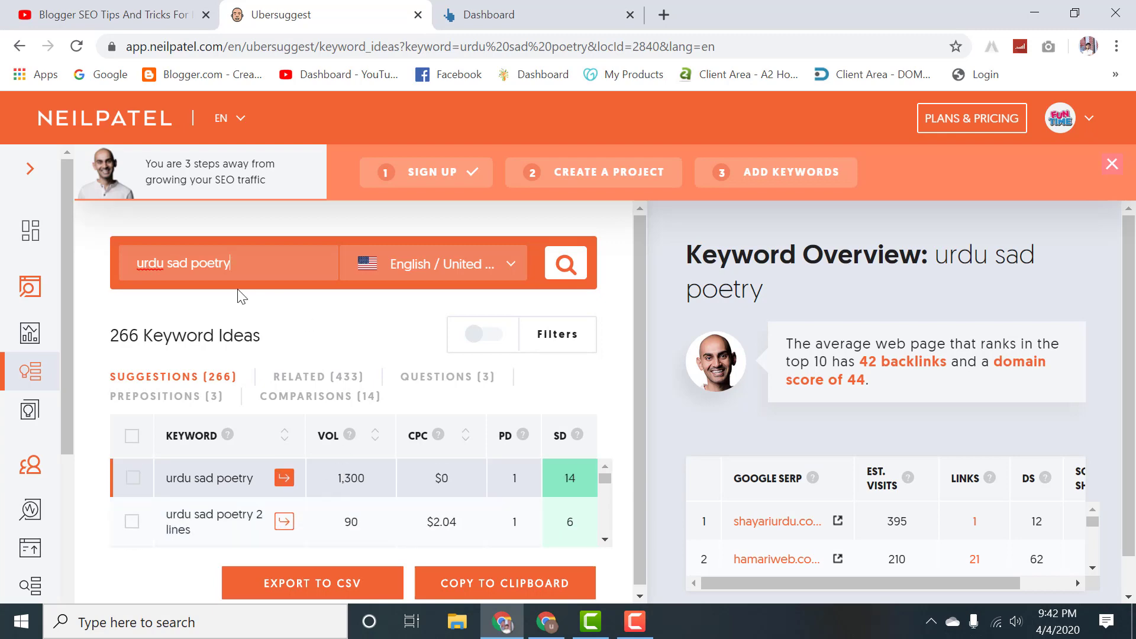
- Look up "urdu poetry" in the Ahrefs Keywords explorer for Google in Pakistan
left_click(493, 16)
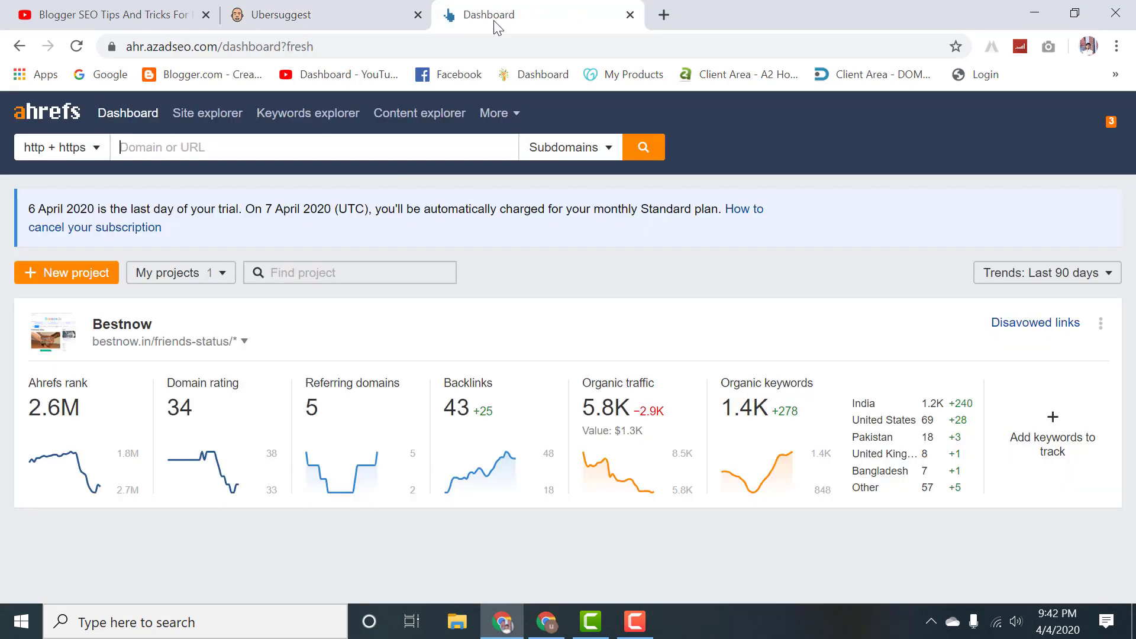
left_click(303, 119)
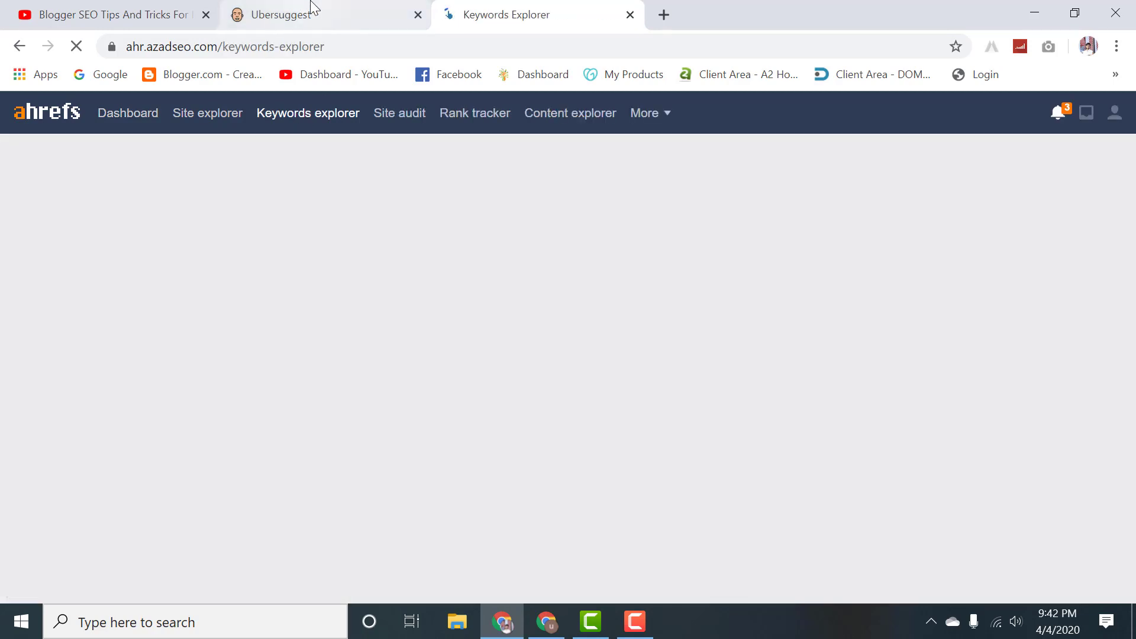
left_click(312, 9)
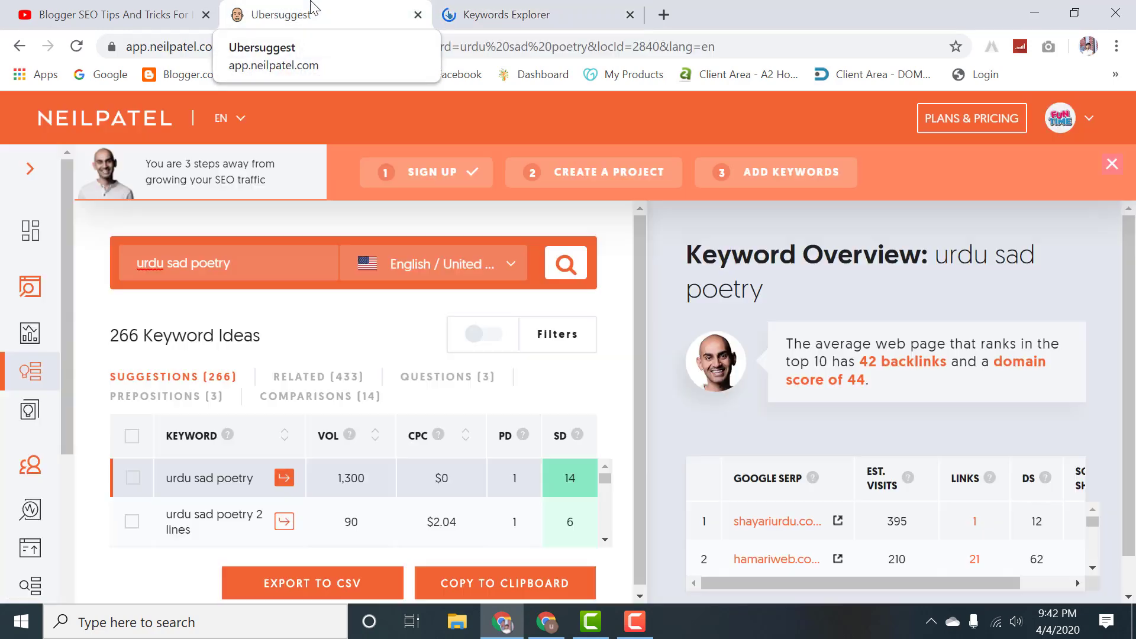
left_click(489, 9)
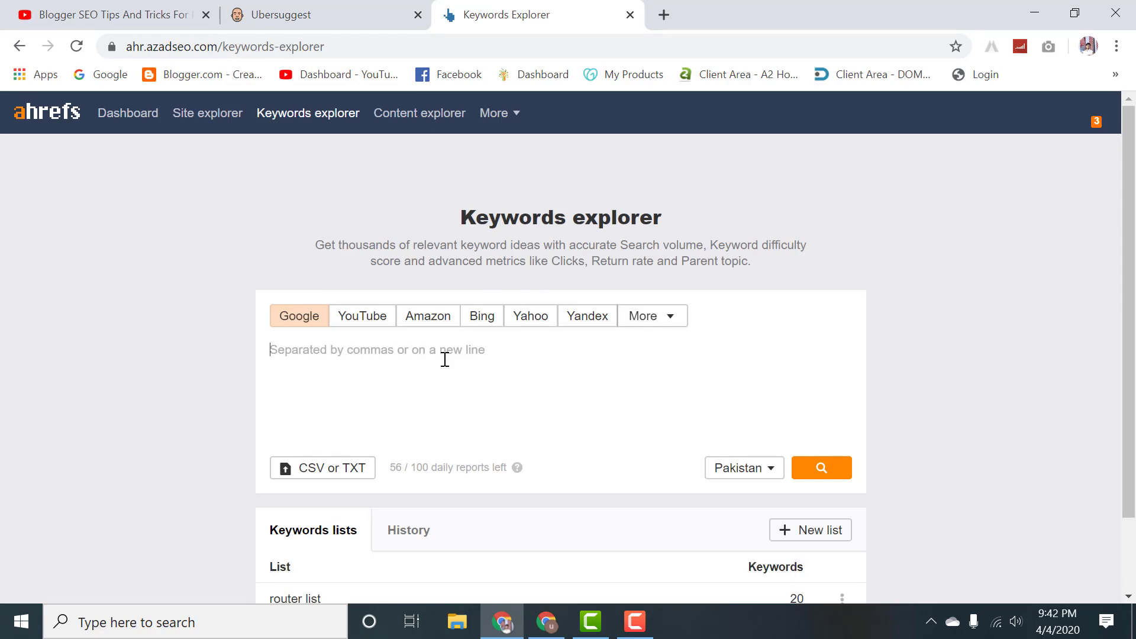
type("urdu po")
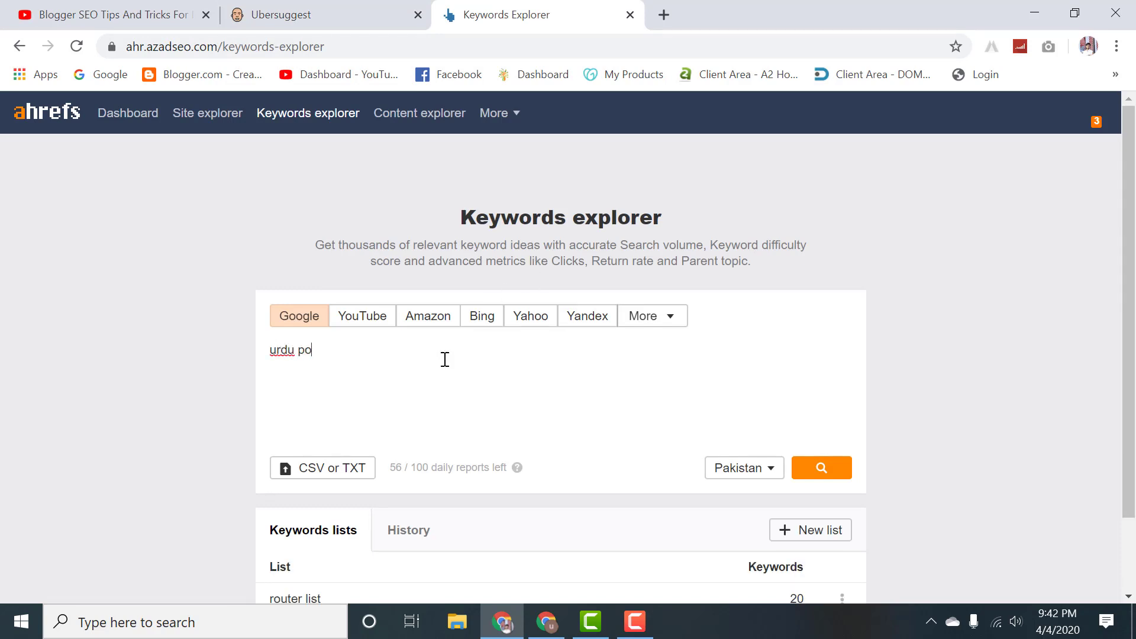
type("etry")
key("Return")
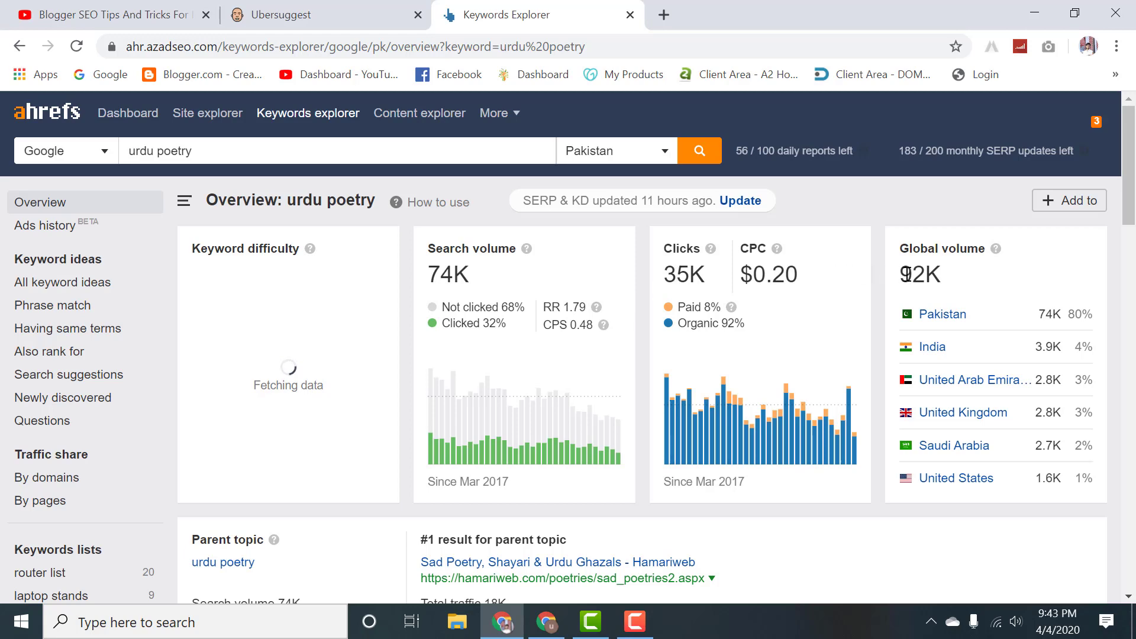
- Check the global volume, then open the related keyword "sad poetry in urdu" and inspect its difficulty and search volume
left_click_drag(900, 274, 939, 278)
scroll(358, 338, "down", 6)
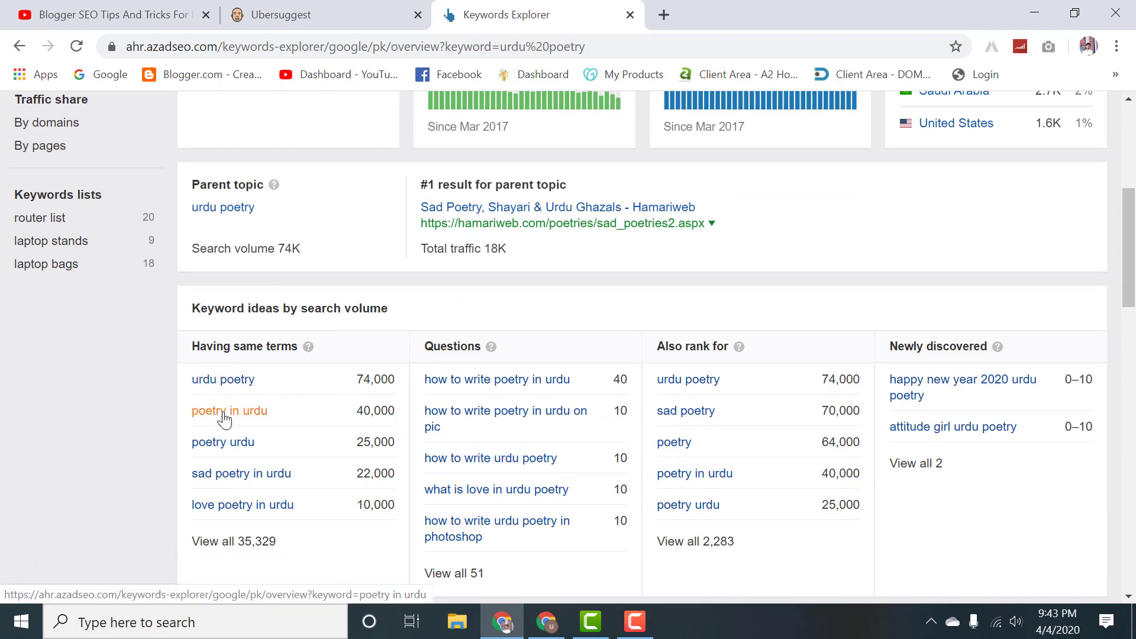
left_click(234, 476)
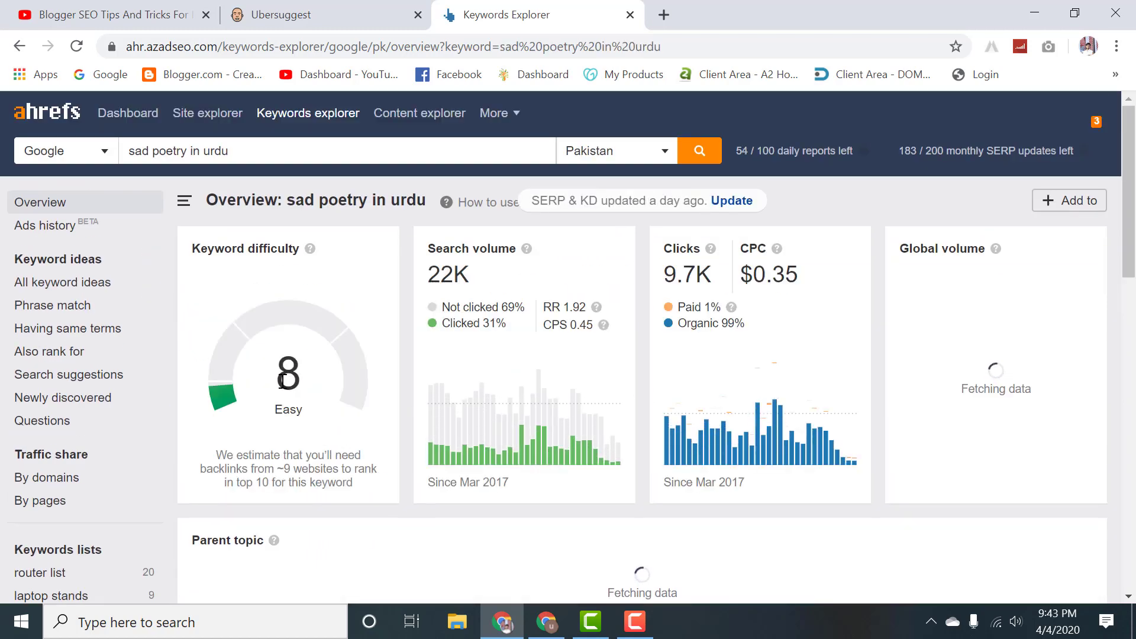
double_click(312, 384)
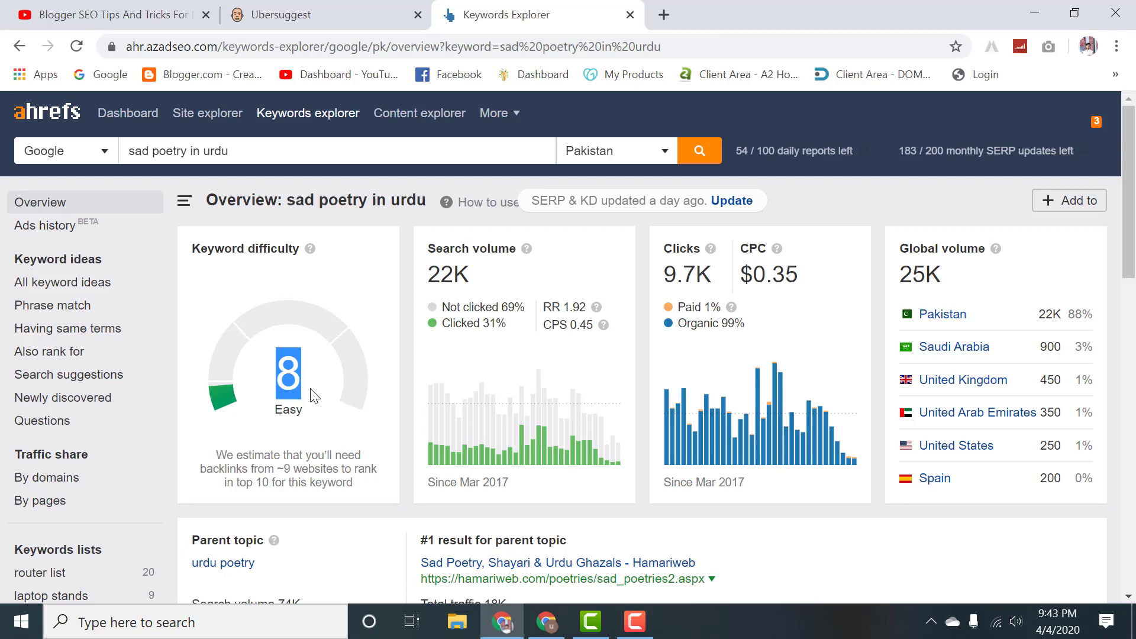
left_click_drag(431, 275, 478, 276)
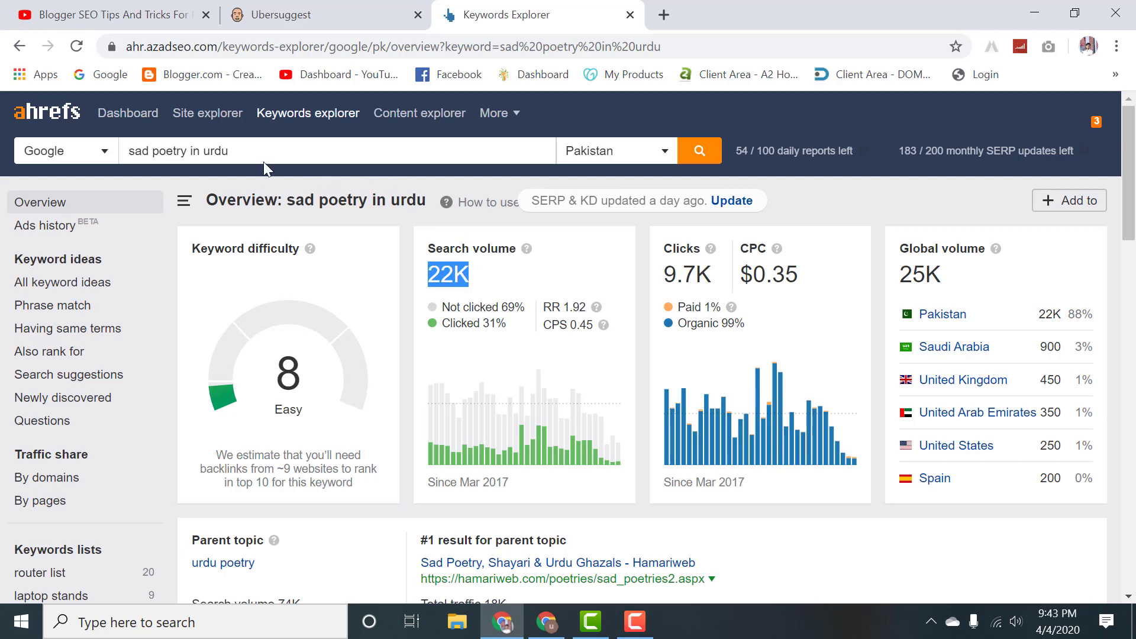
- Copy the keyword "sad poetry in urdu" from Ahrefs and open google.com in a new tab
left_click_drag(263, 162, 130, 146)
key("ctrl+c")
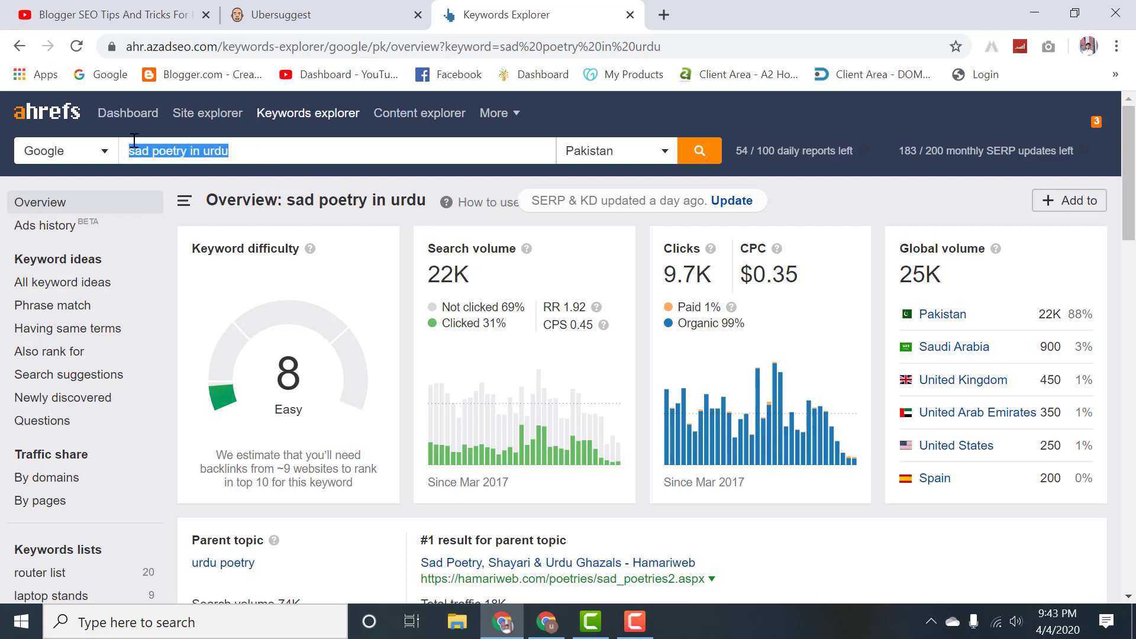
left_click(290, 14)
mouse_move(256, 188)
left_click(609, 15)
left_click(663, 13)
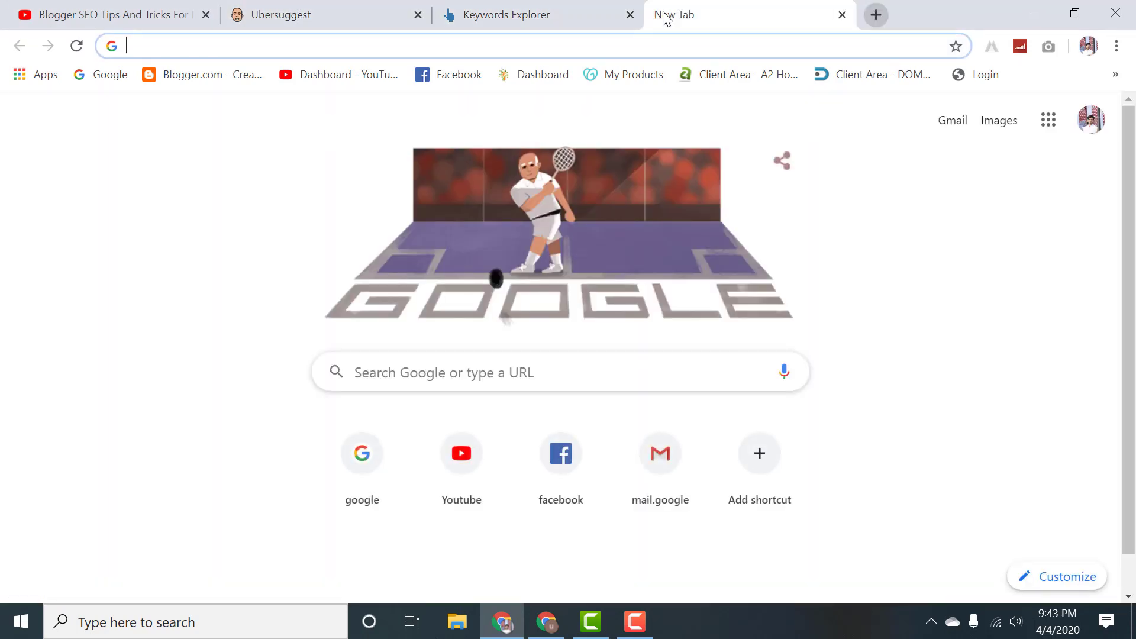
type("g")
key("Return")
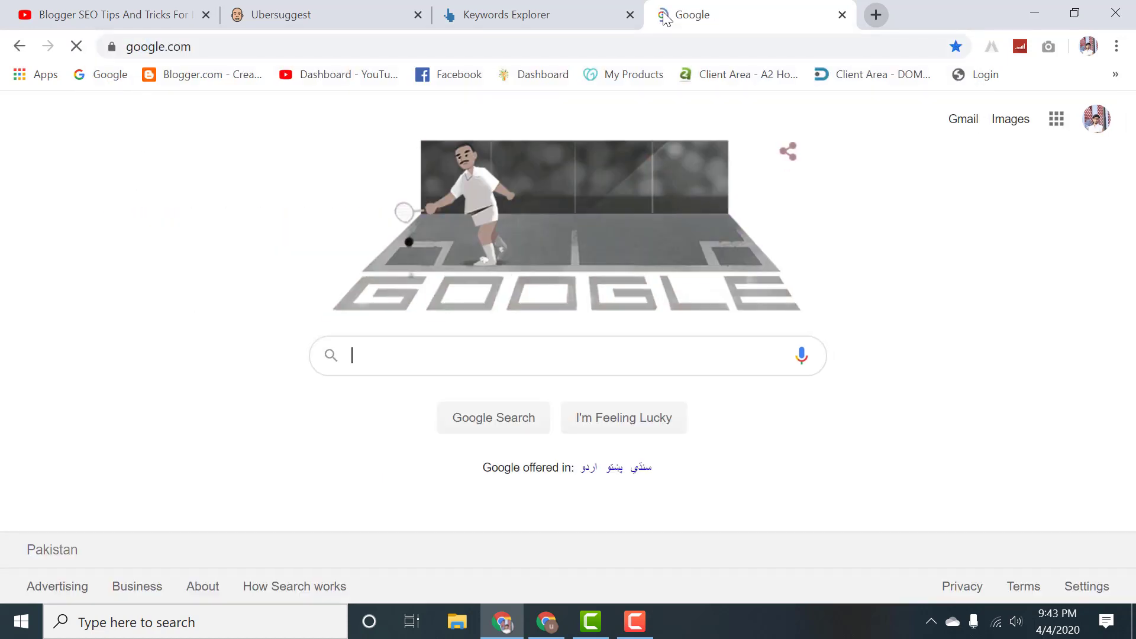
- Search Google for the copied keyword "sad poetry in urdu" and look through the image, web and video results
key("ctrl+v")
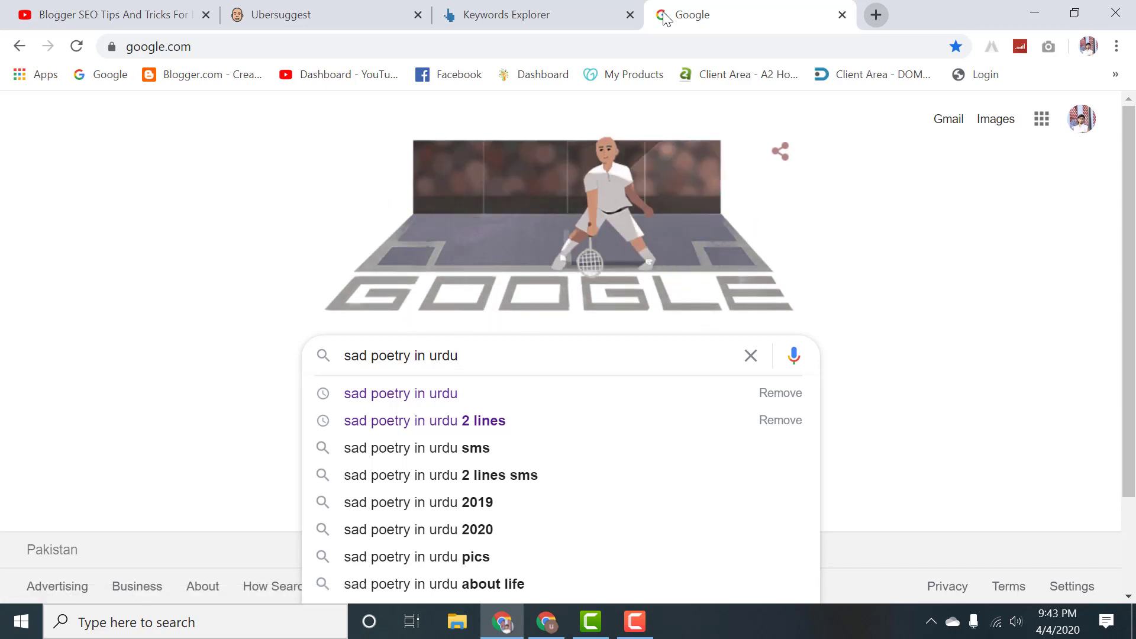
key("ctrl+a")
key("ctrl+c")
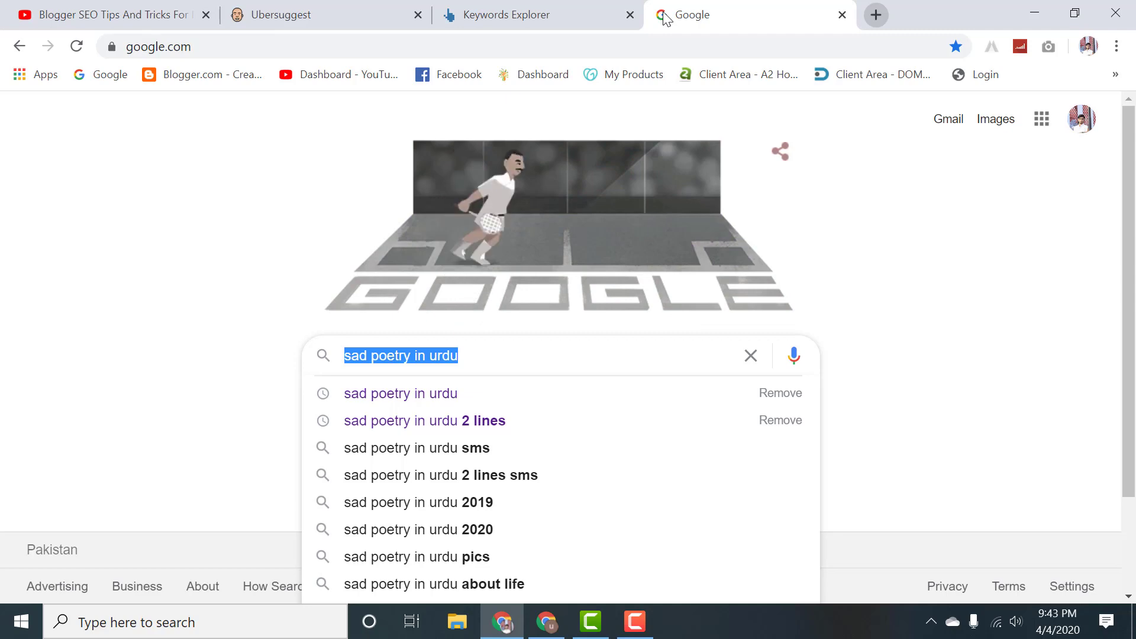
key("F5")
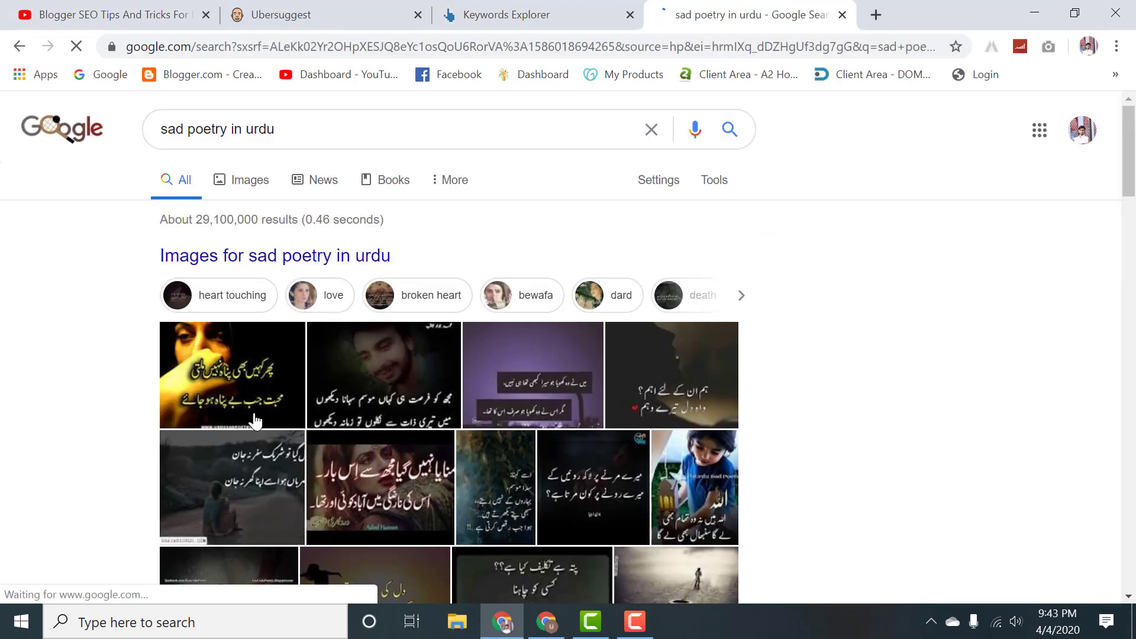
scroll(222, 310, "down", 8)
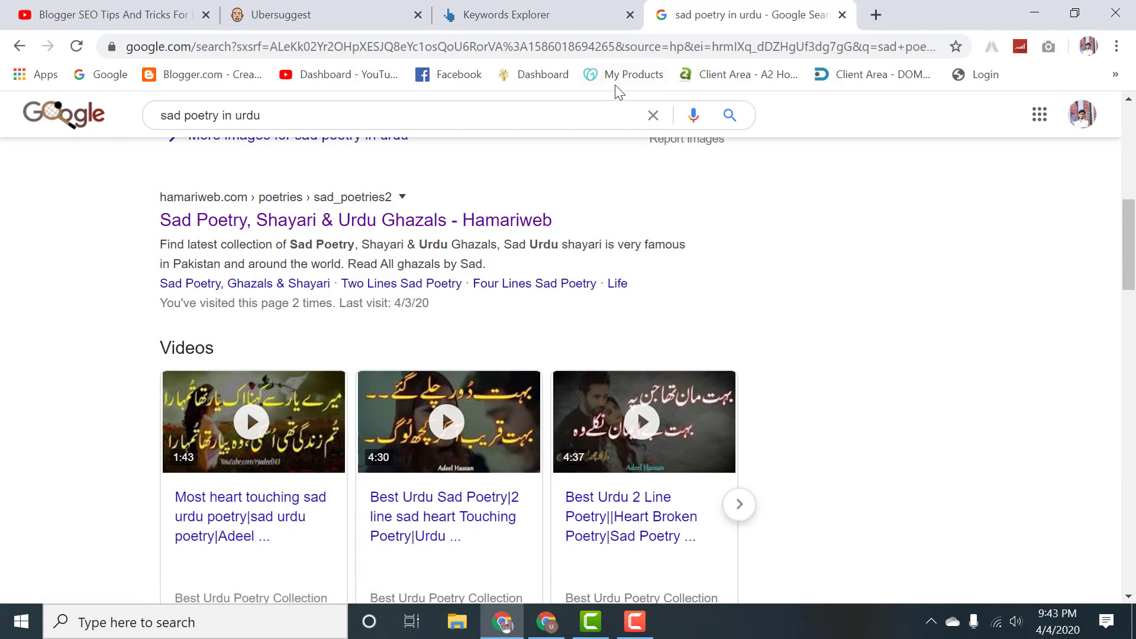
- Minimize the browser and rename the desktop image "urdo sad poetry 444" to "sad-poetry- in-urdu", using the copied keyword with hyphens
left_click(1044, 7)
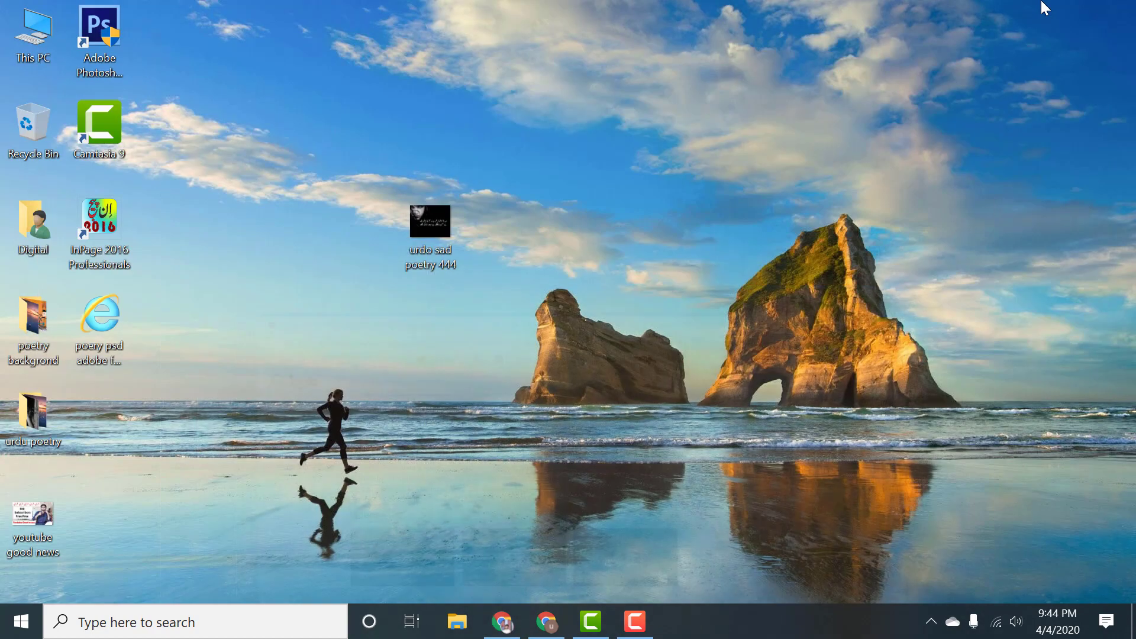
right_click(441, 232)
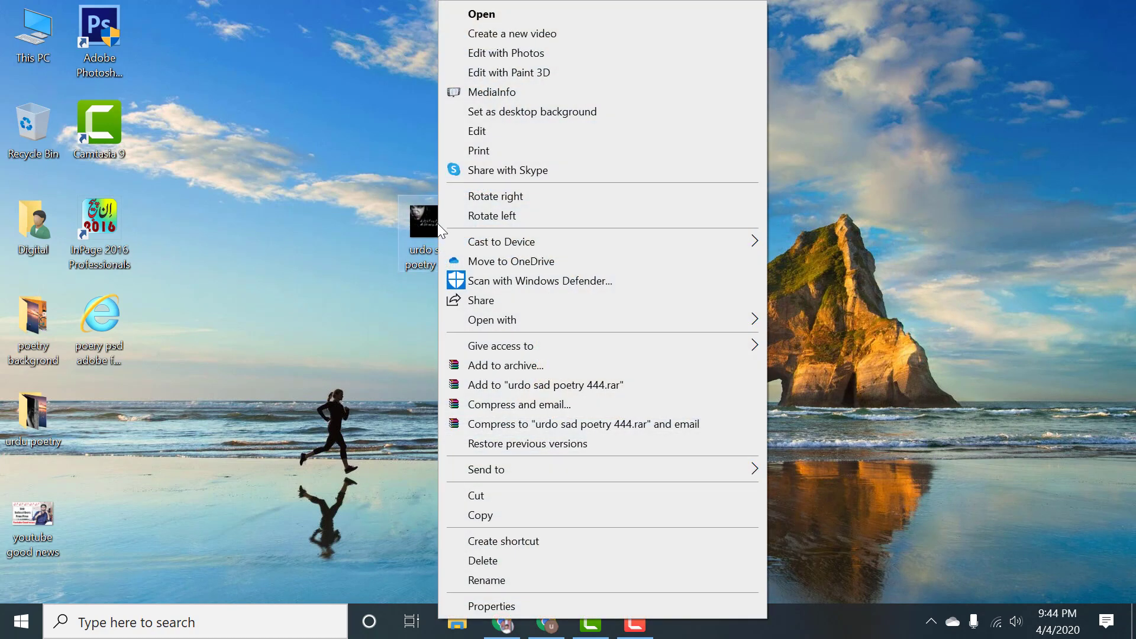
left_click(486, 581)
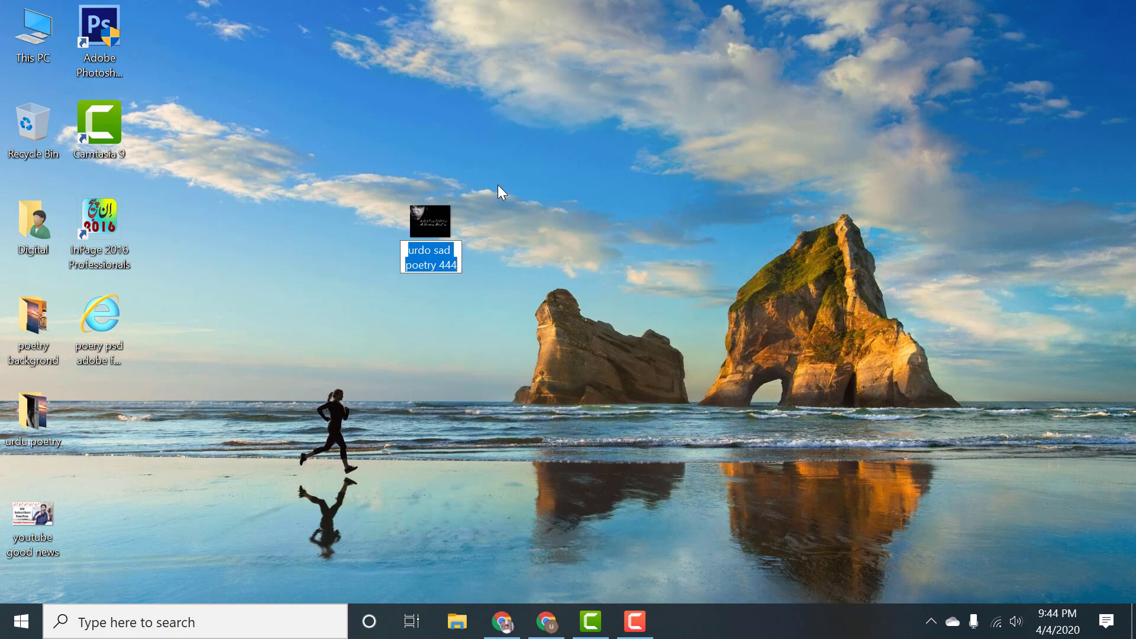
key("ctrl+v")
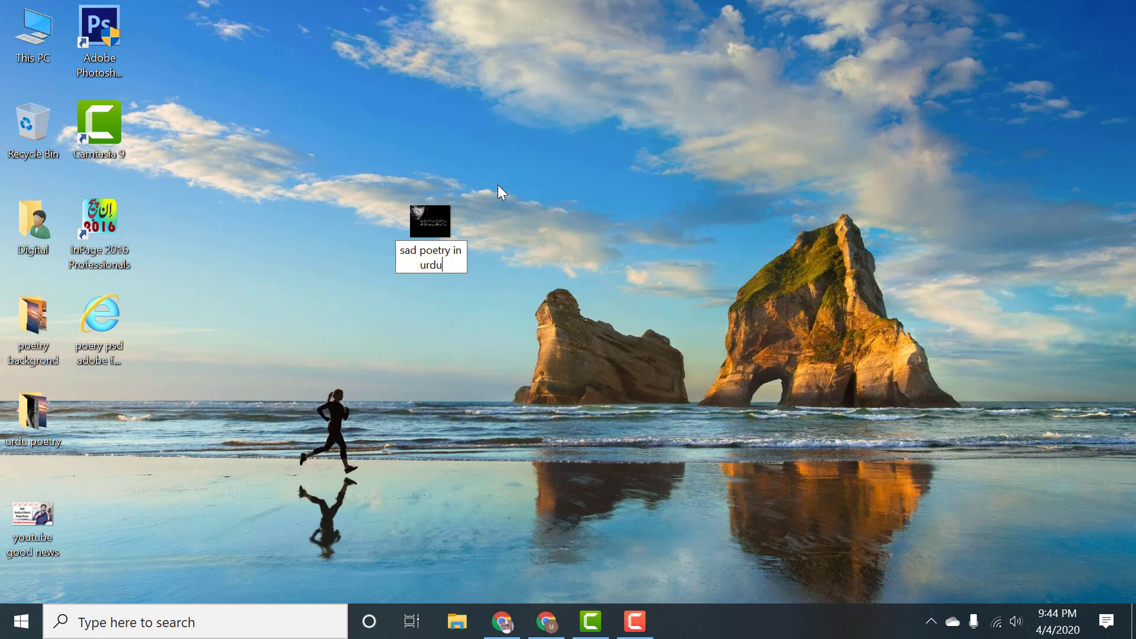
left_click(417, 253)
key("BackSpace")
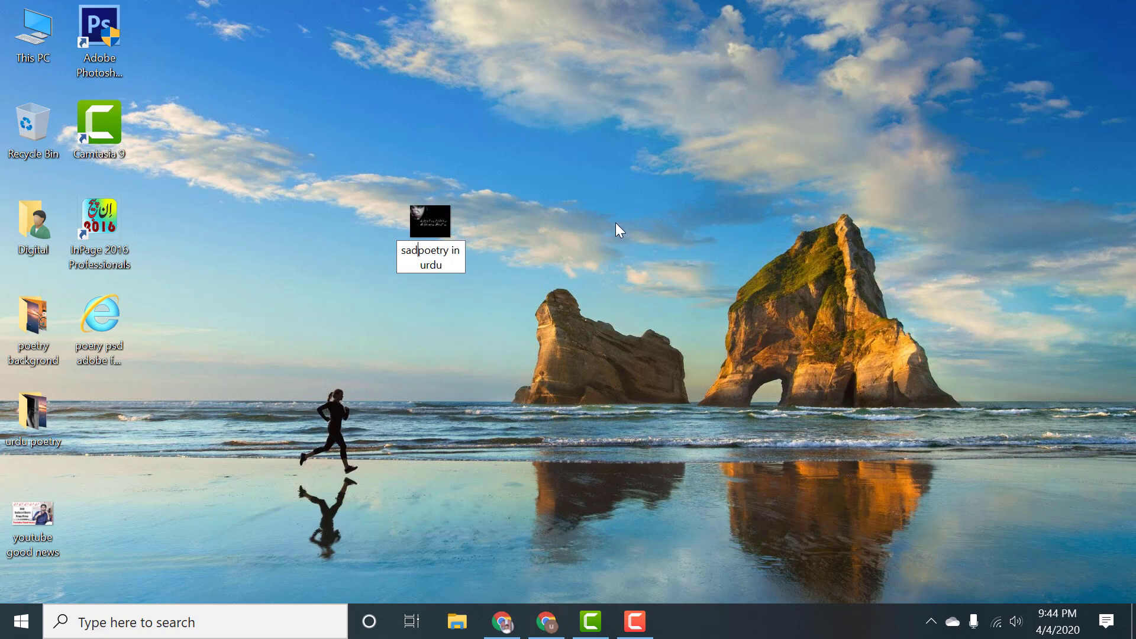
type("-")
type("-")
key("BackSpace")
type("-in-")
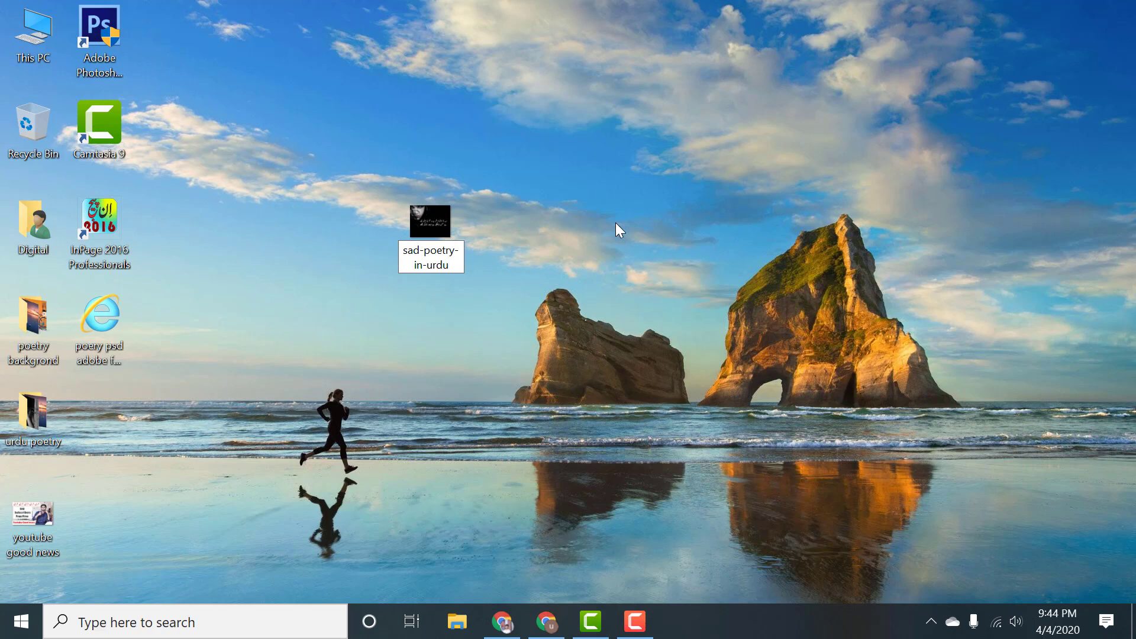
key("Return")
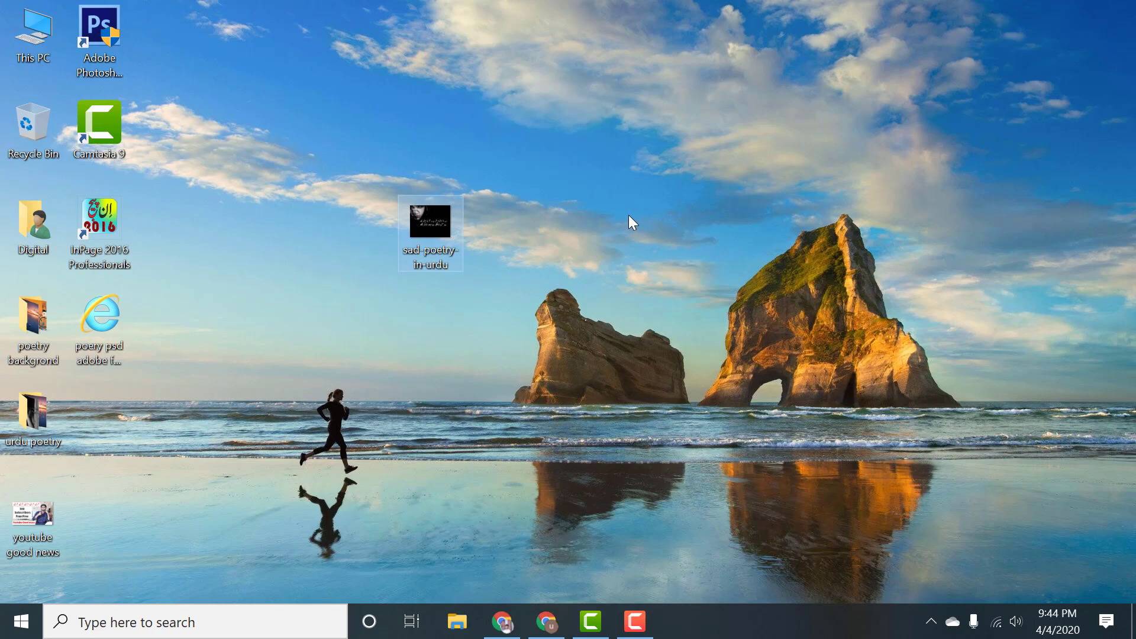
- Open the detail properties of the renamed desktop image and set its title to "sad poetry in urdu"
right_click(432, 214)
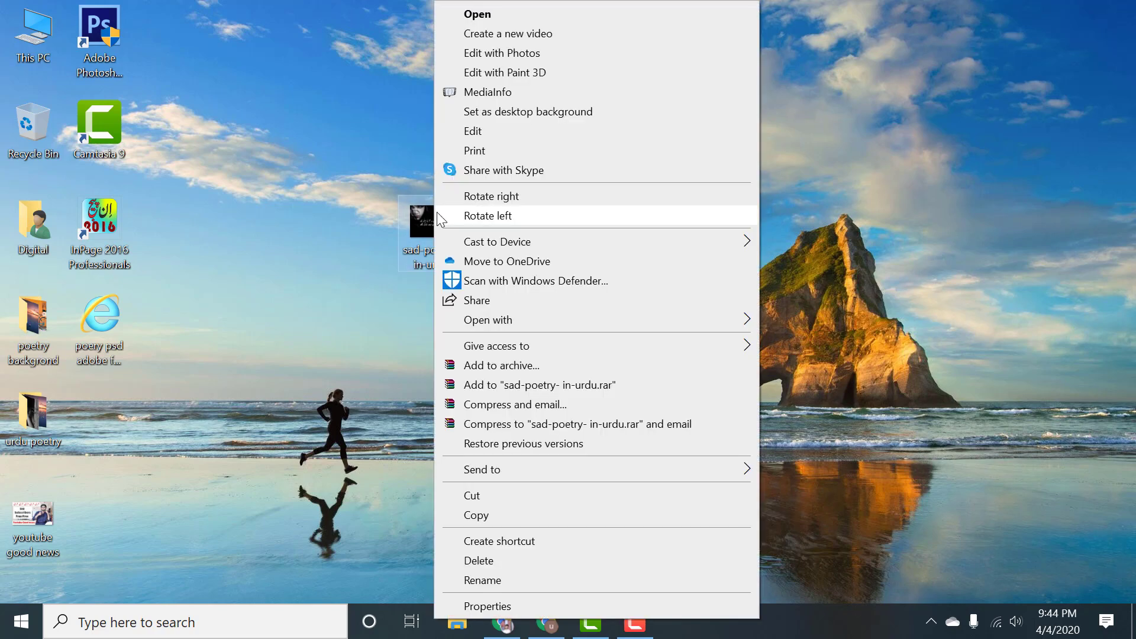
left_click(486, 606)
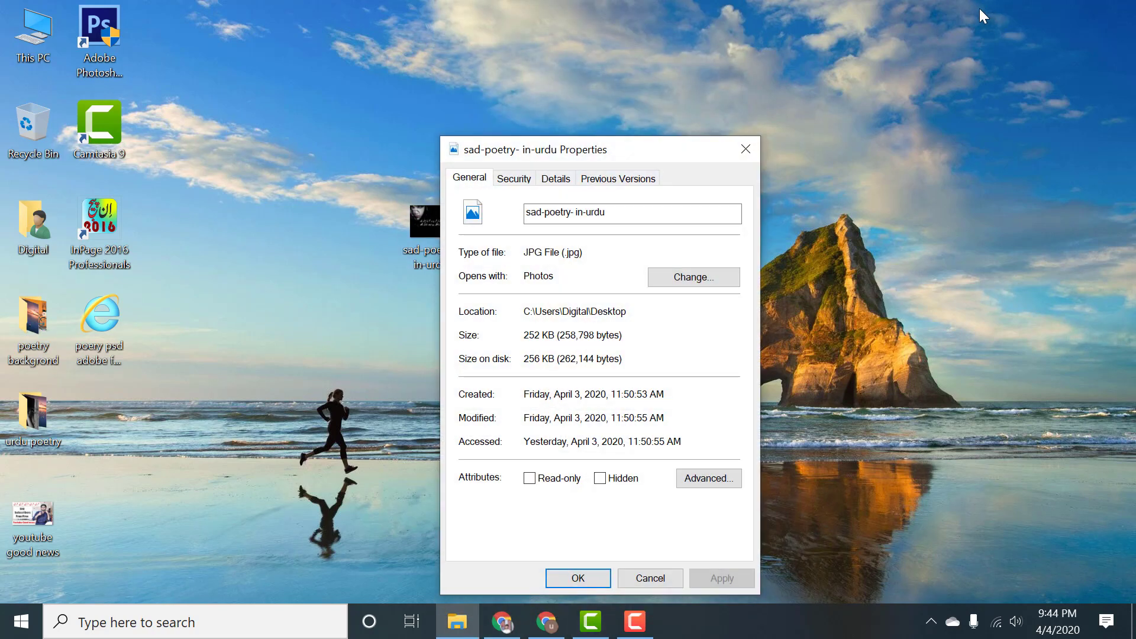
left_click(566, 185)
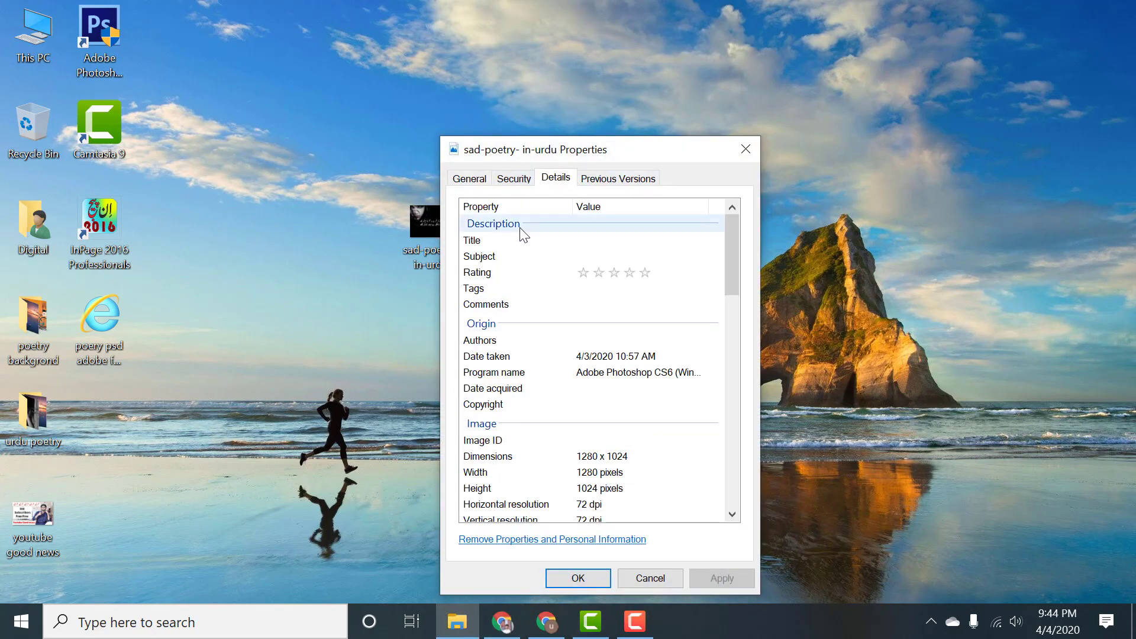
left_click(485, 242)
left_click(615, 241)
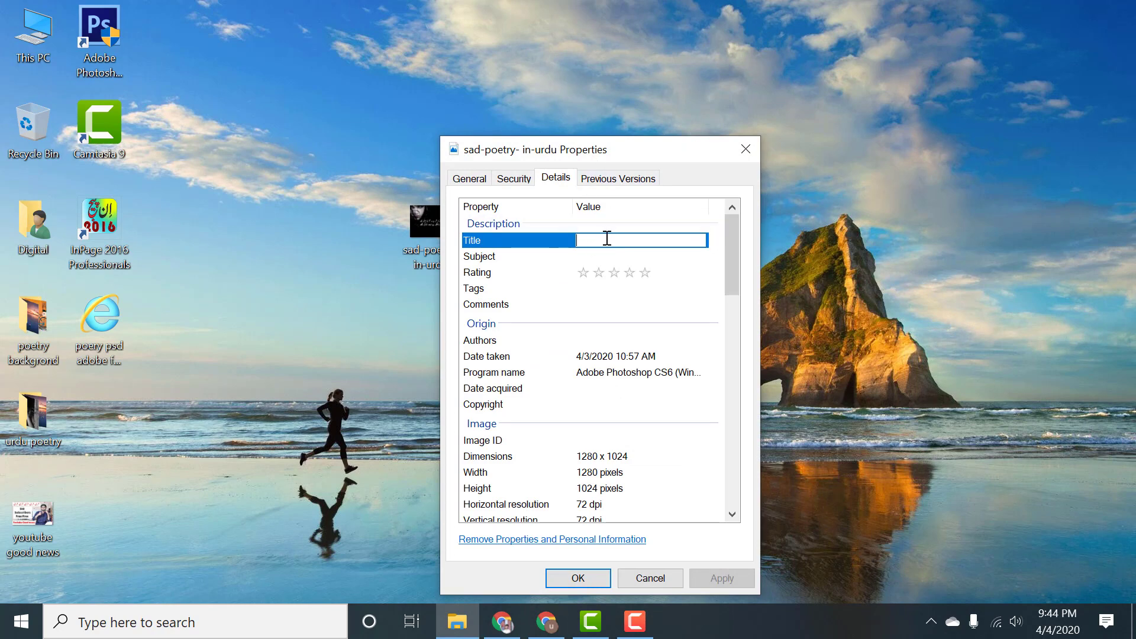
key("ctrl+v")
key("Return")
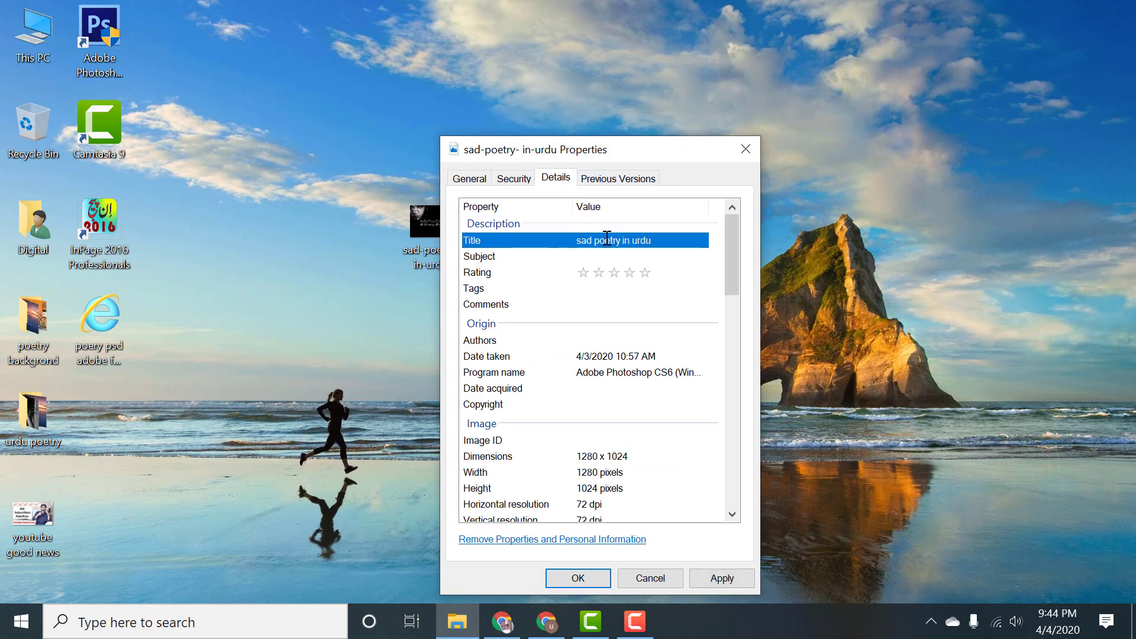
- Set the image's subject to "sad poetry in urdu" and give it a four-star rating
left_click(594, 237)
left_click(592, 256)
key("ctrl+v")
key("Return")
left_click(647, 276)
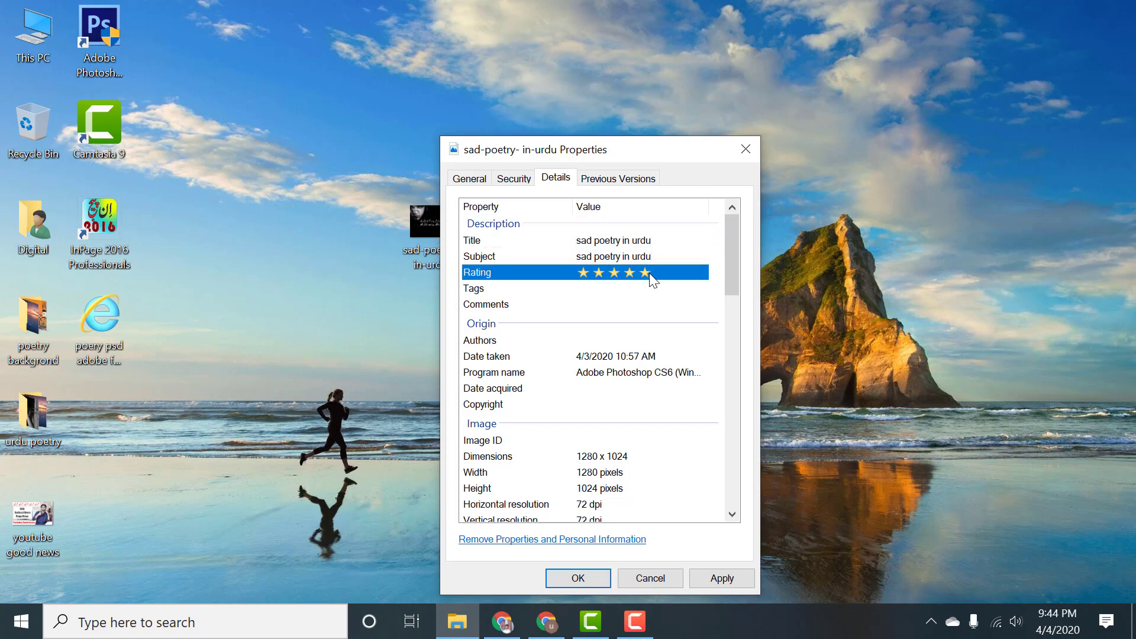
- Enter the tags "sad poetry in urdu,urdu poetry" and the comment "sad poetry in urdu", and save the image properties
left_click(587, 289)
type("sad poetry in urdu")
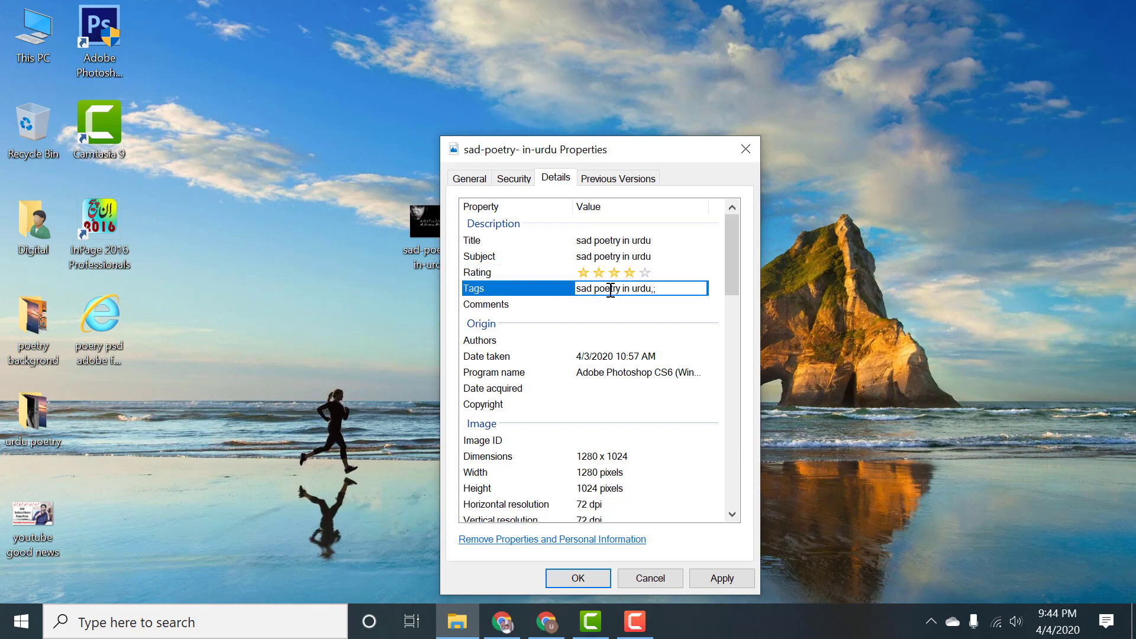
type(",urdu poetry")
left_click(631, 306)
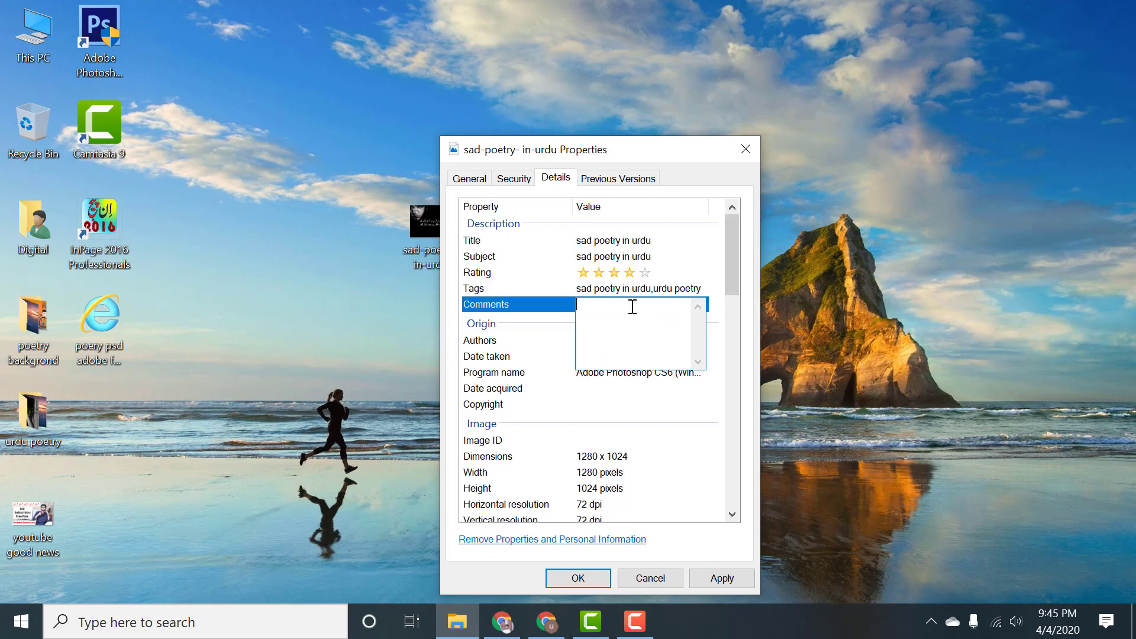
key("ctrl+v")
left_click(714, 315)
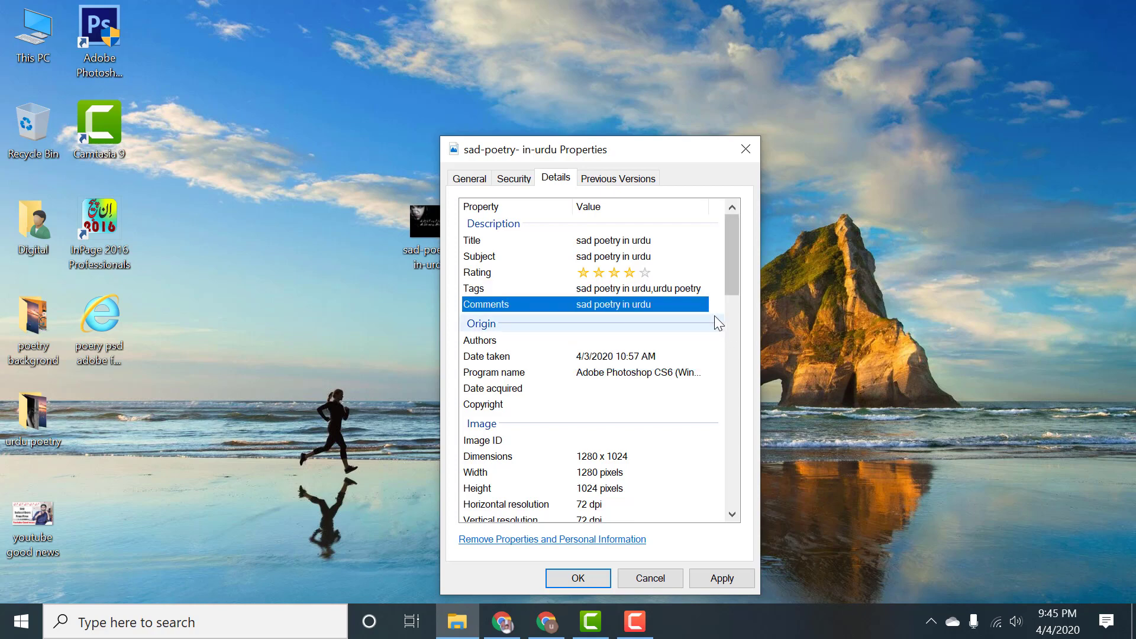
key("Down")
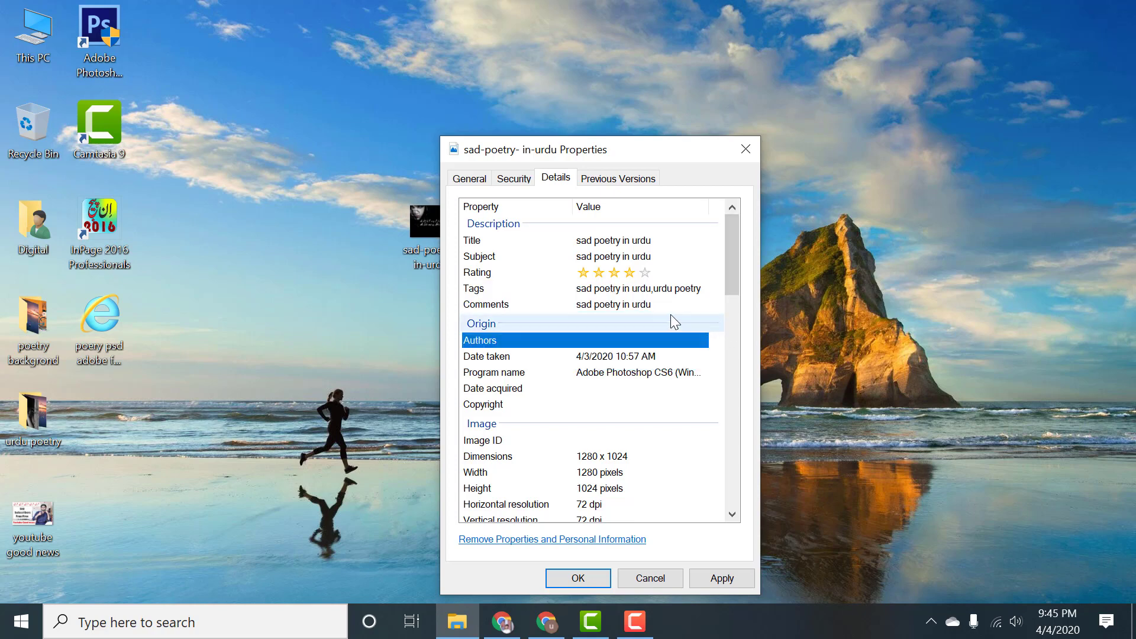
left_click(722, 583)
left_click(583, 578)
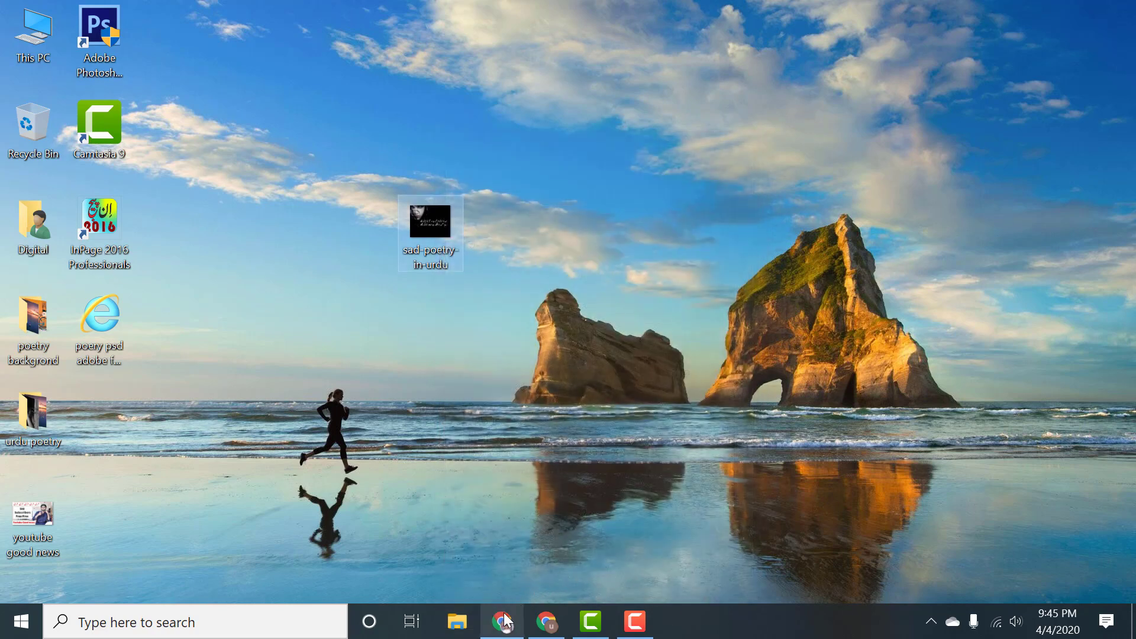
- Switch to Blogger, create a new post and insert the image "sad-poetry- in-urdu" uploaded from the desktop
left_click(537, 626)
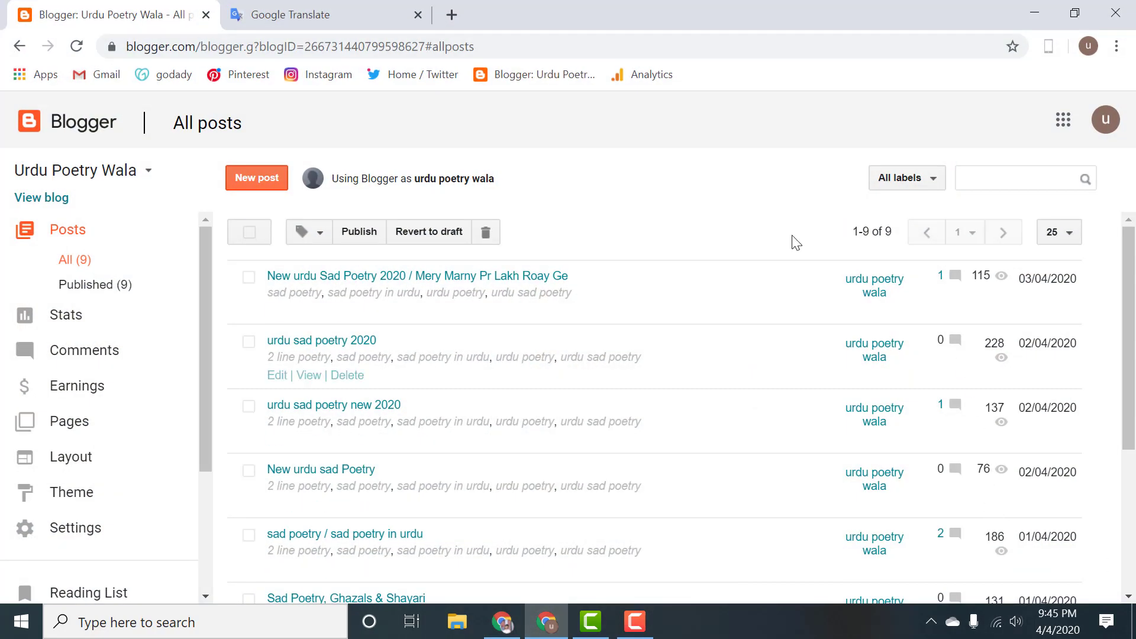
left_click(246, 185)
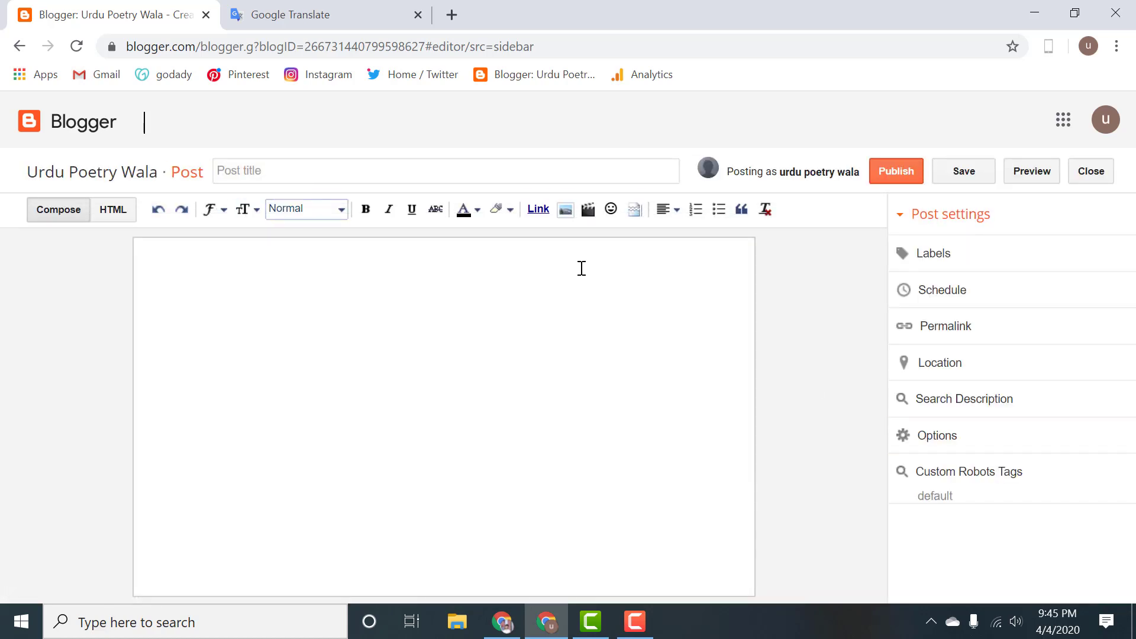
left_click(567, 212)
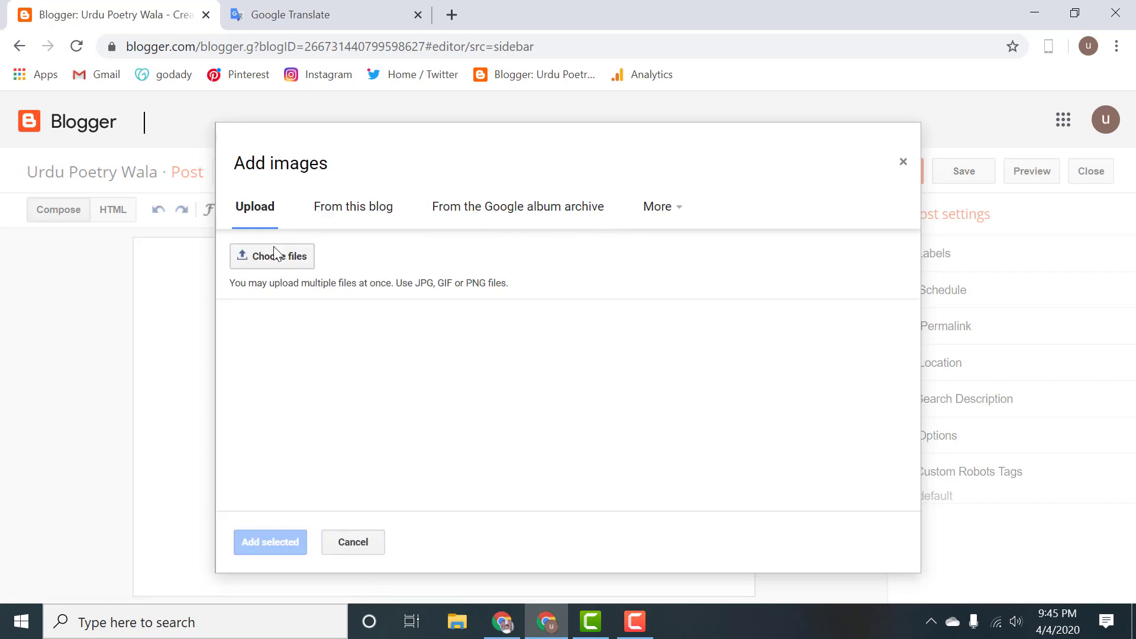
left_click(276, 254)
left_click(311, 274)
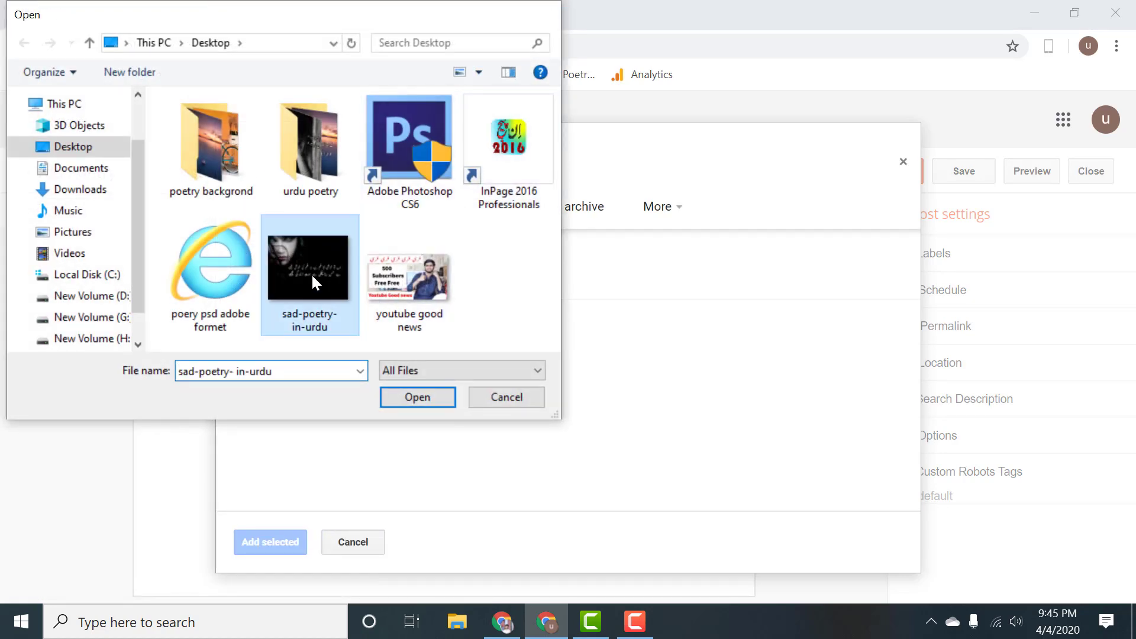
double_click(312, 278)
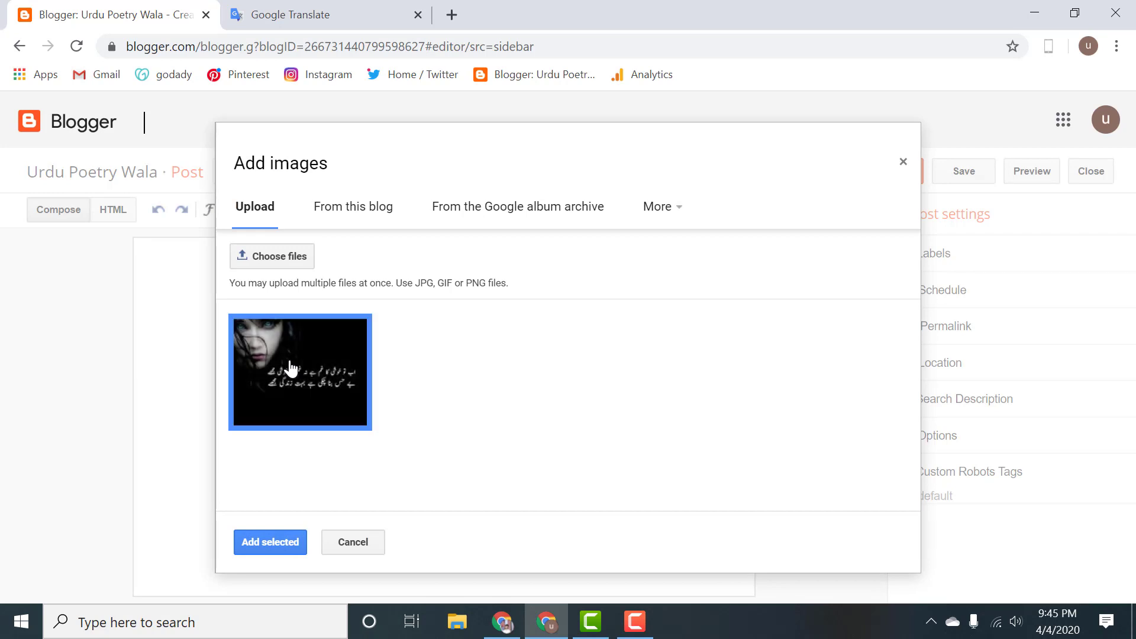
left_click(268, 542)
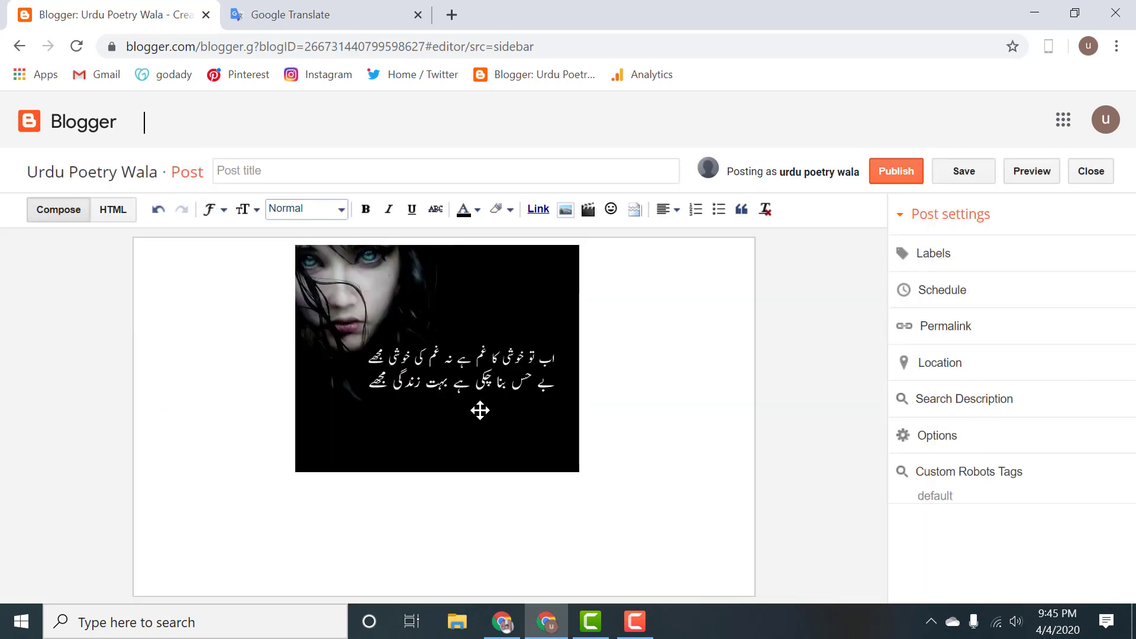
- Add a link to the inserted image with "sad poetry in urdu" as both its web address and display text
left_click(481, 373)
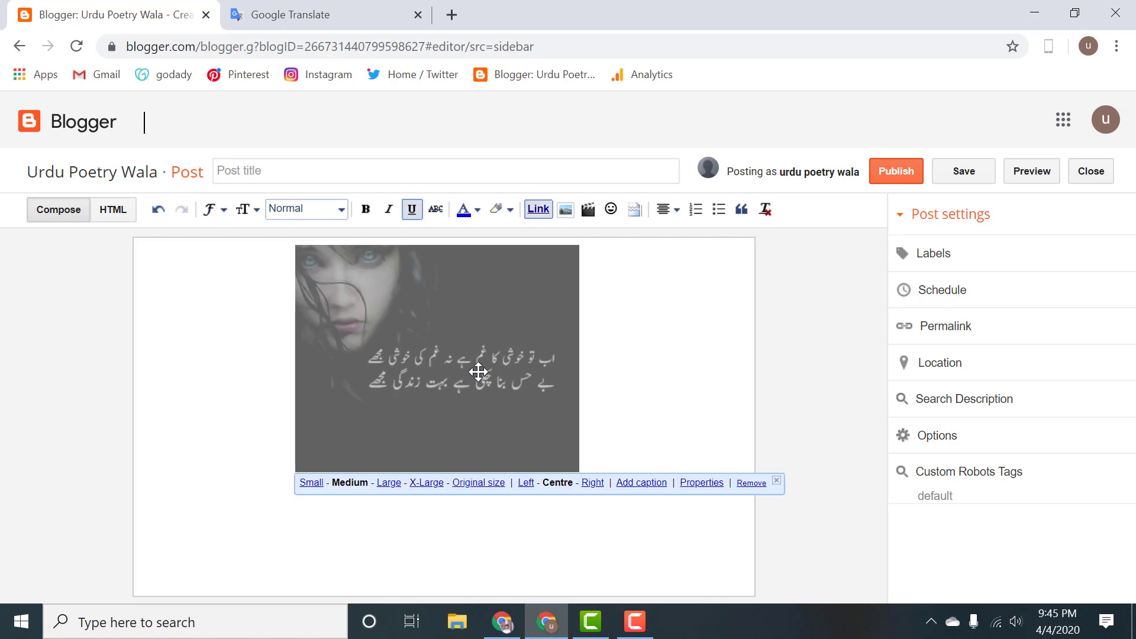
left_click(543, 213)
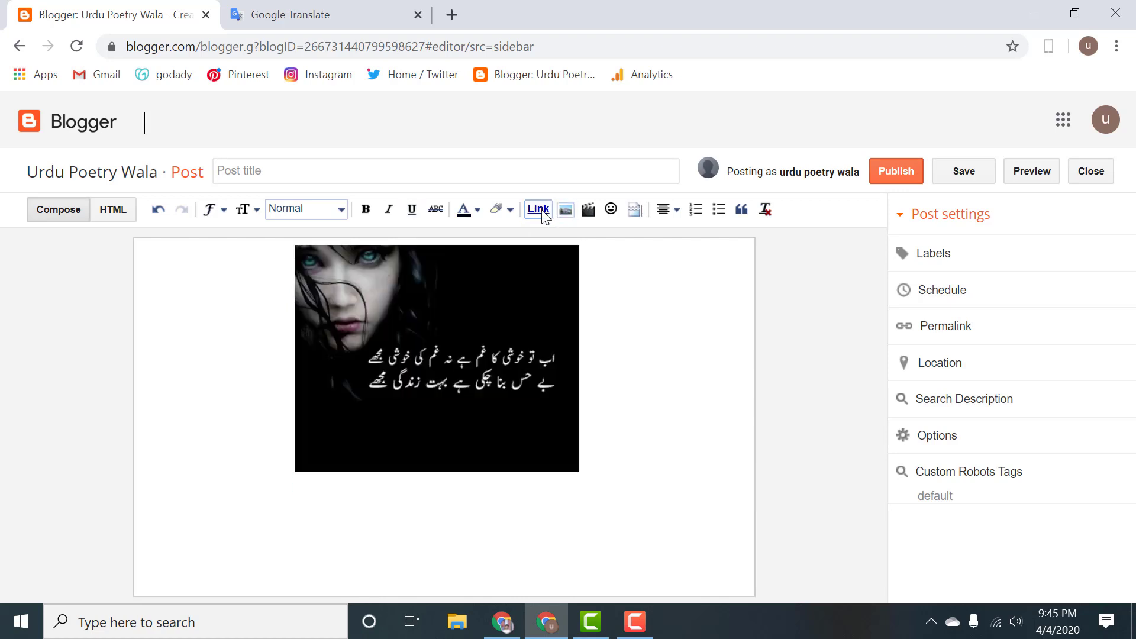
left_click(457, 326)
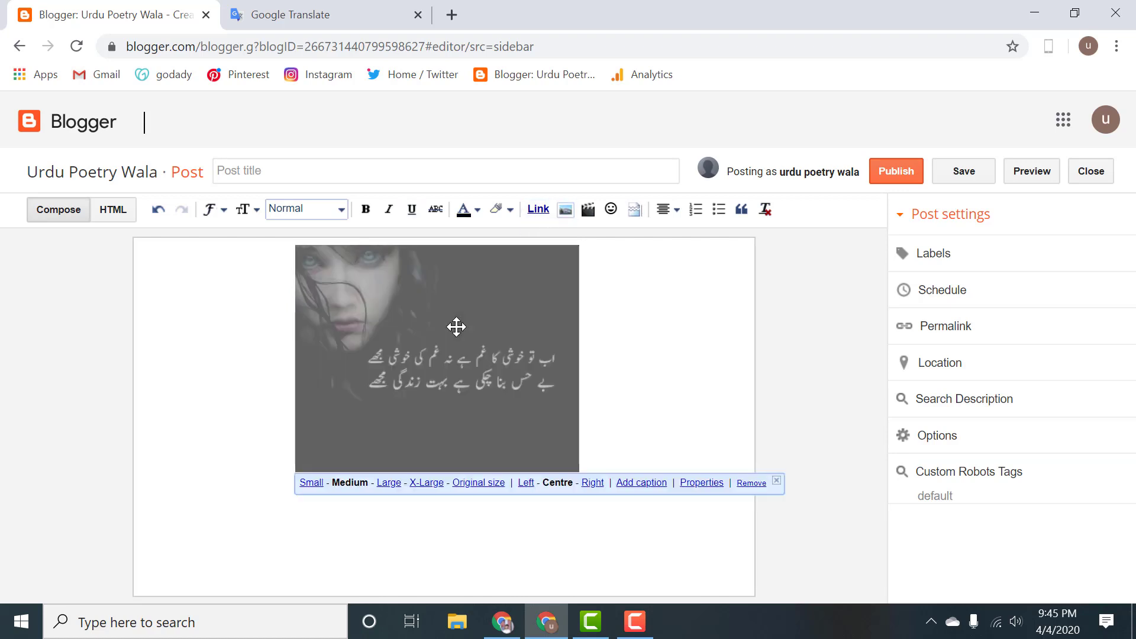
left_click(539, 208)
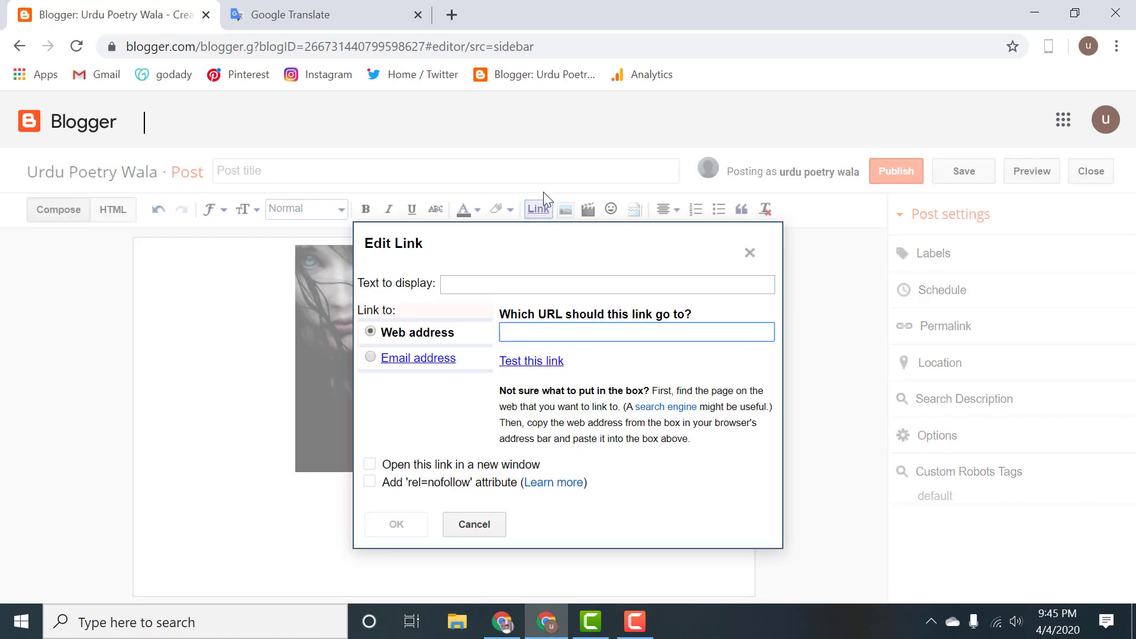
type("sad poetry in urdu")
left_click(512, 282)
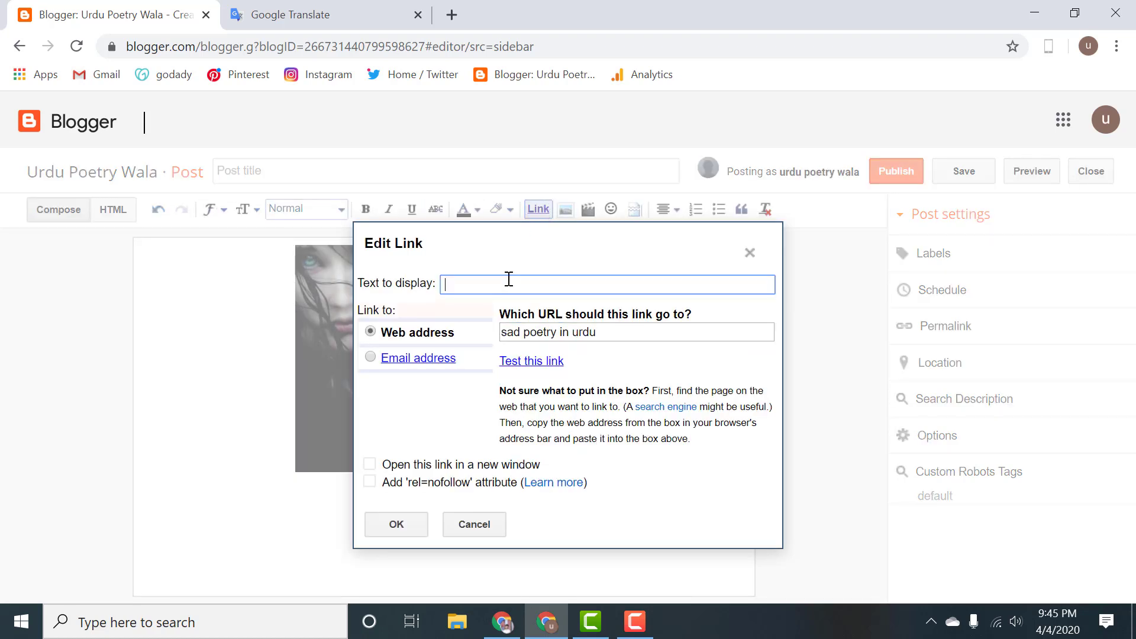
type("sad poetry in urdu")
left_click(398, 523)
- Resize the post image to Large and set its title text to "sad poetry in urdu"
left_click(486, 362)
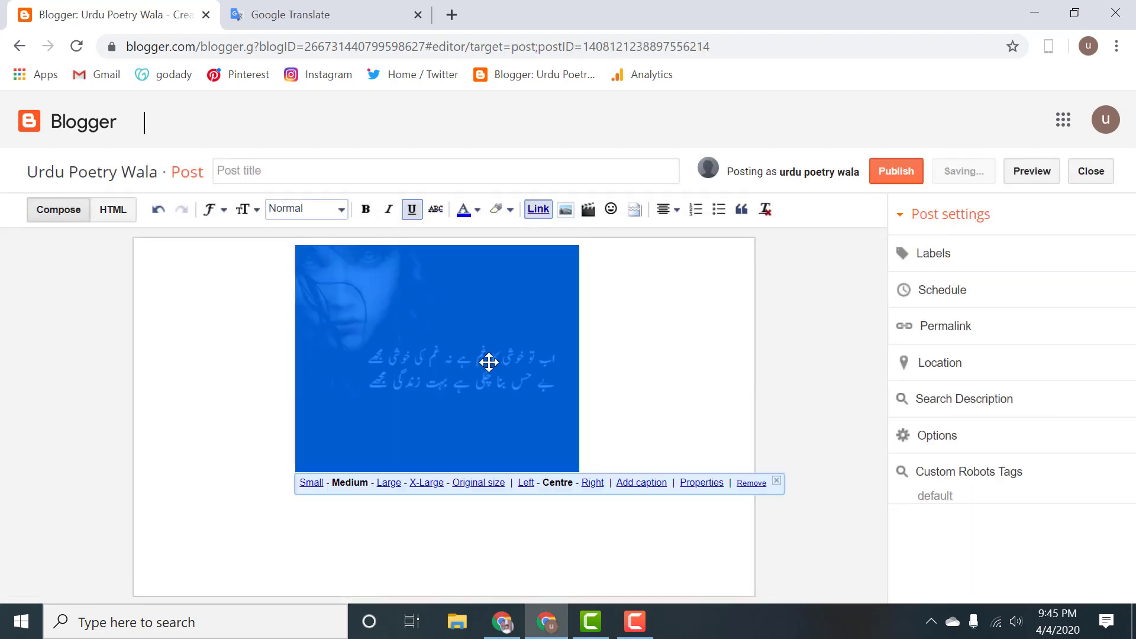
left_click(388, 480)
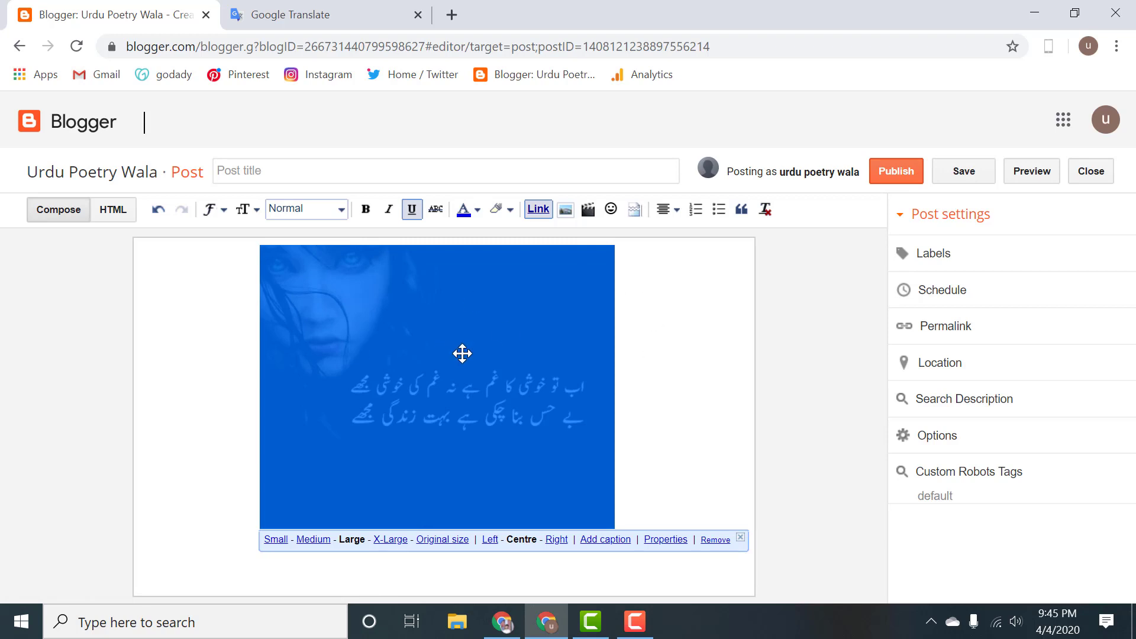
left_click(671, 540)
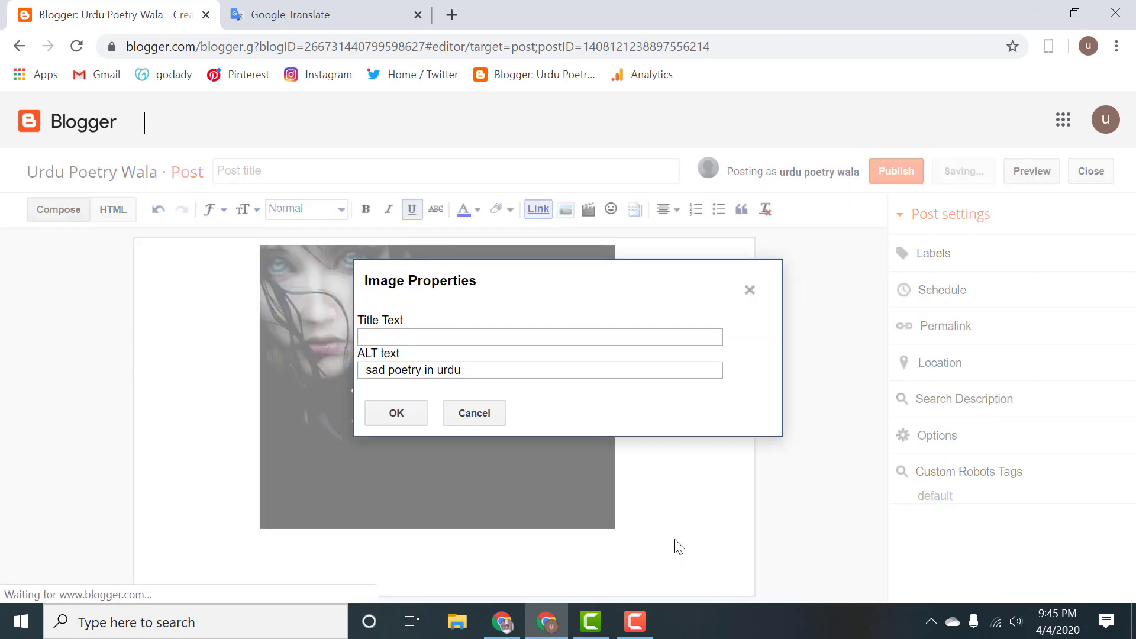
left_click(431, 341)
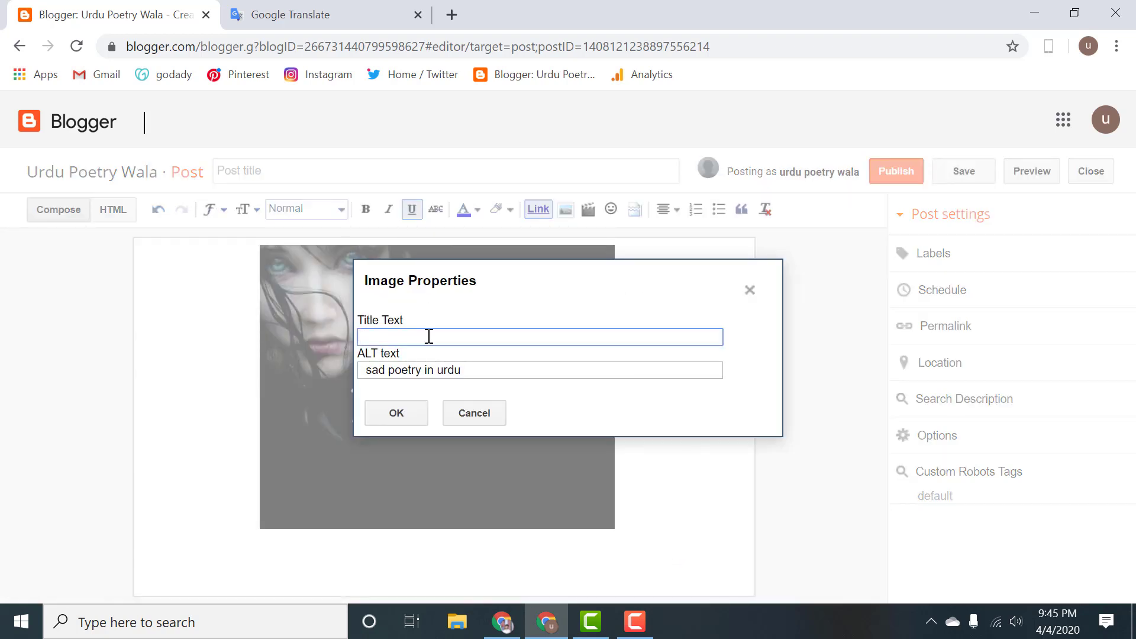
type("sad poetry in urdu")
left_click(408, 418)
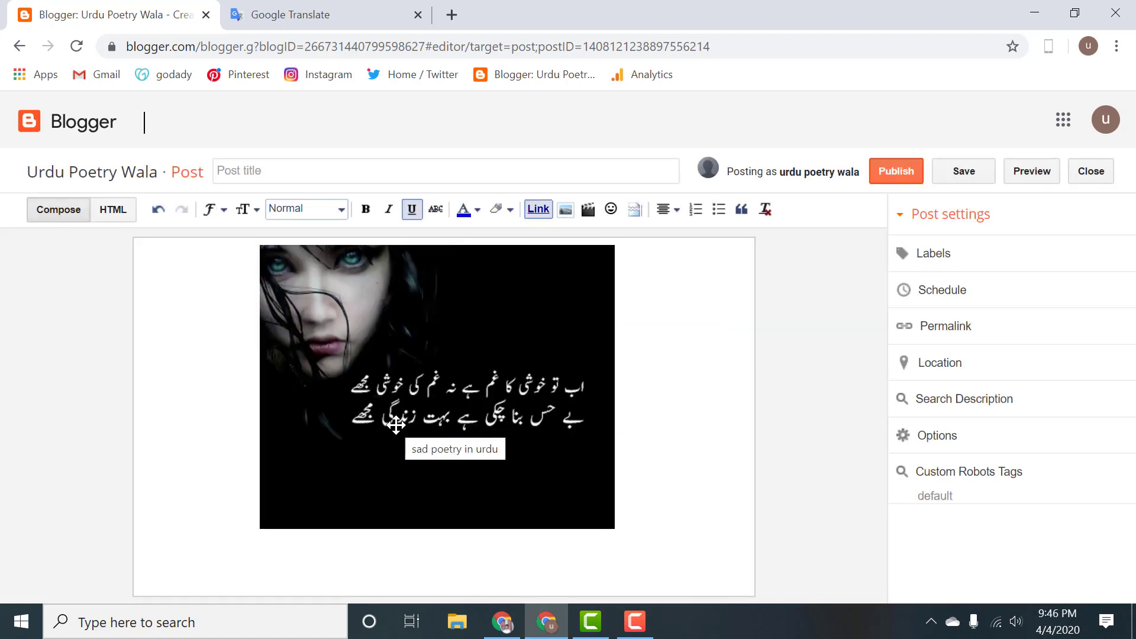
left_click(396, 423)
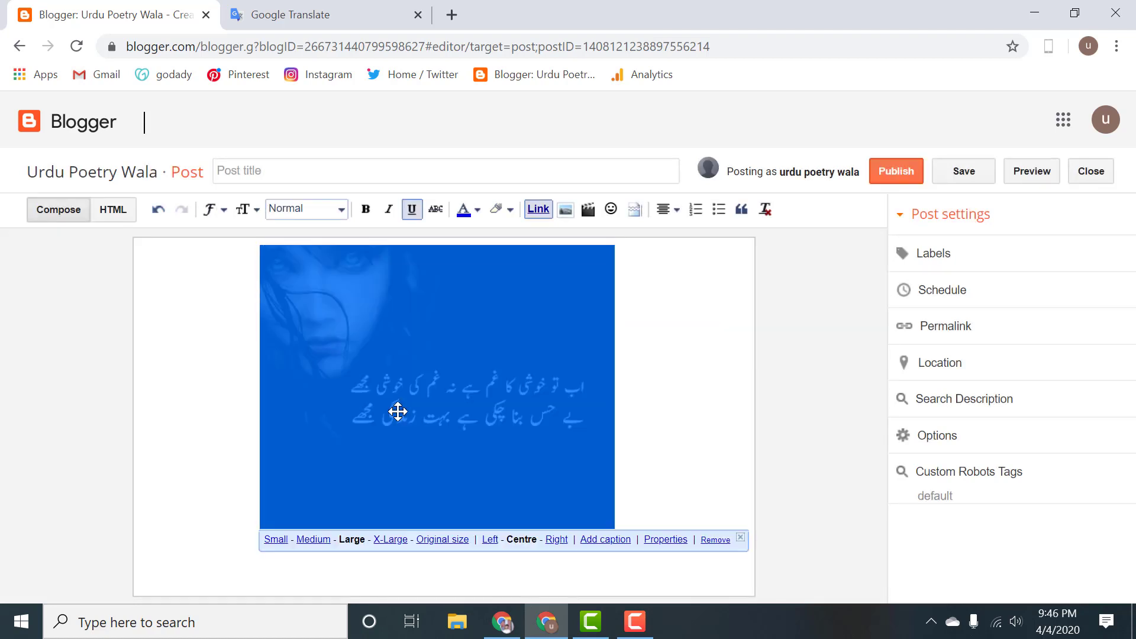
- Add the caption "sad poetry in urdu" below the post image
left_click(606, 539)
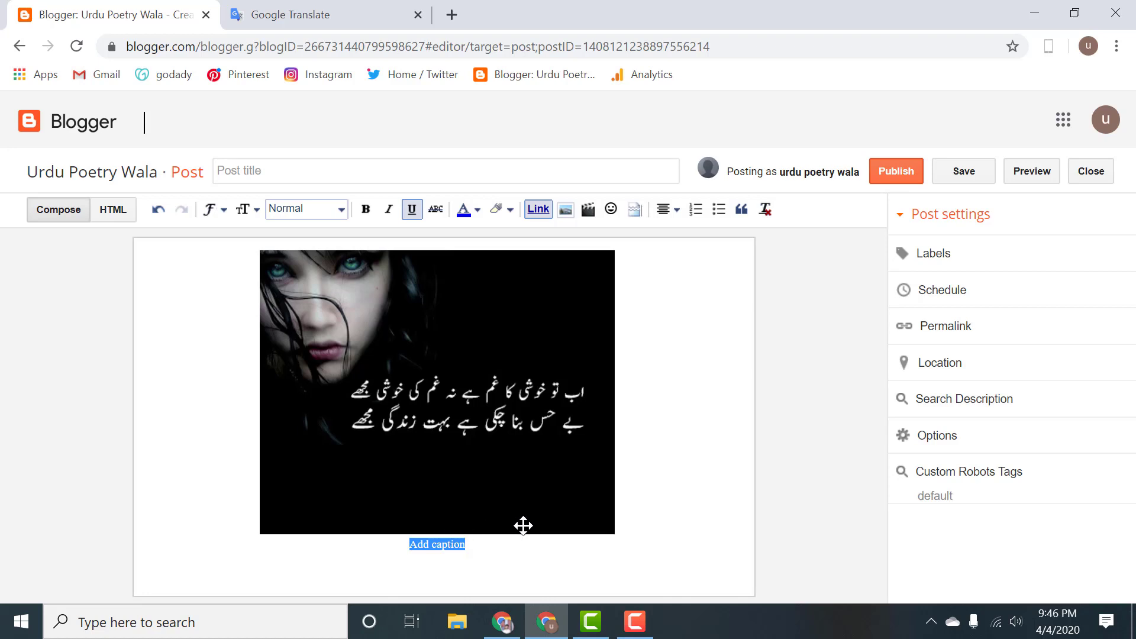
type("sad poetry in urdu")
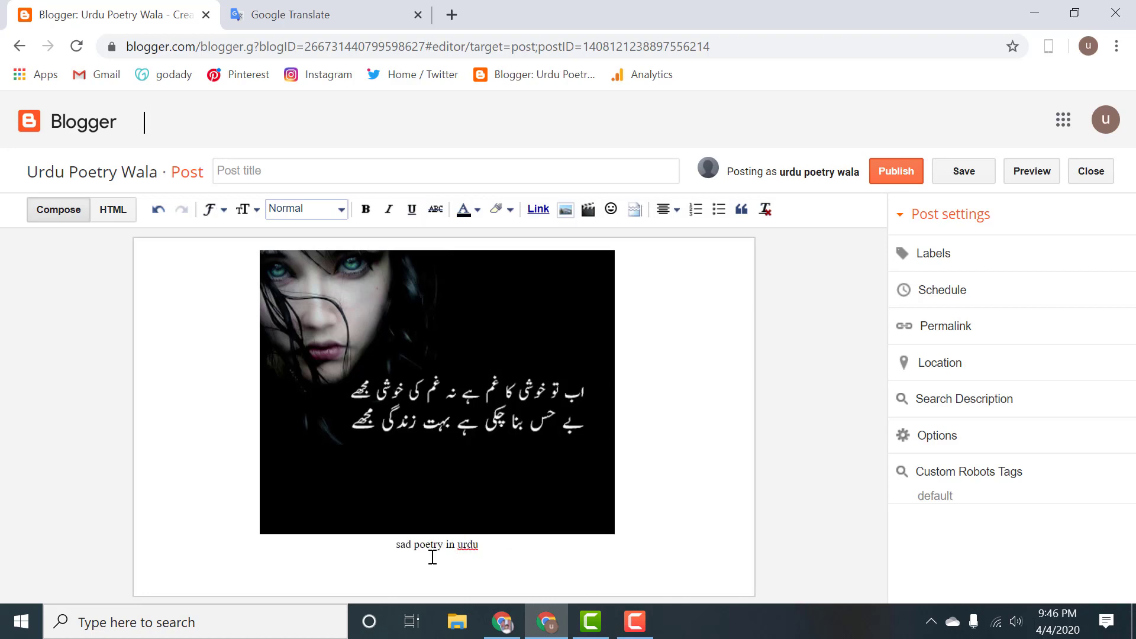
left_click_drag(384, 540, 524, 539)
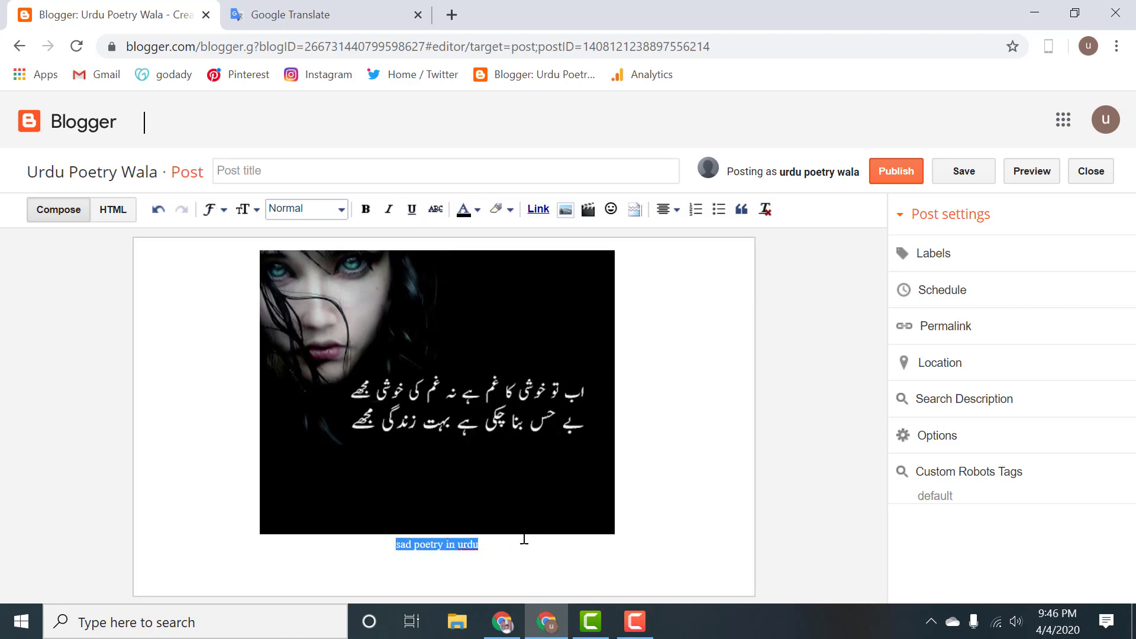
left_click(583, 384)
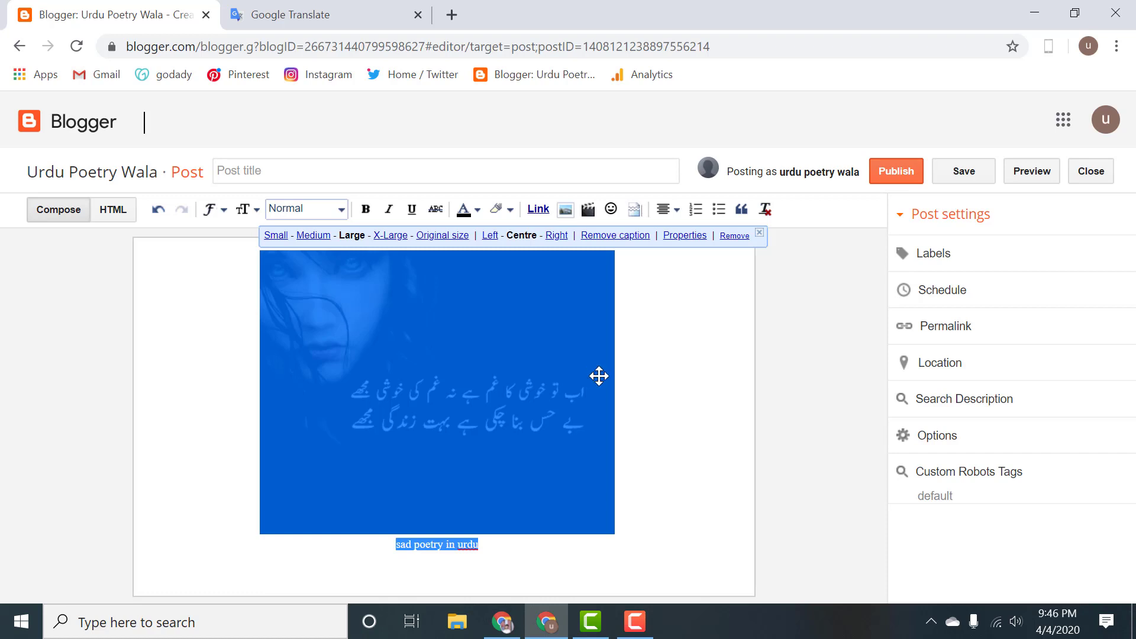
- Copy the two-line Urdu verse from Google Translate into the post, centred below the captioned image
left_click(669, 358)
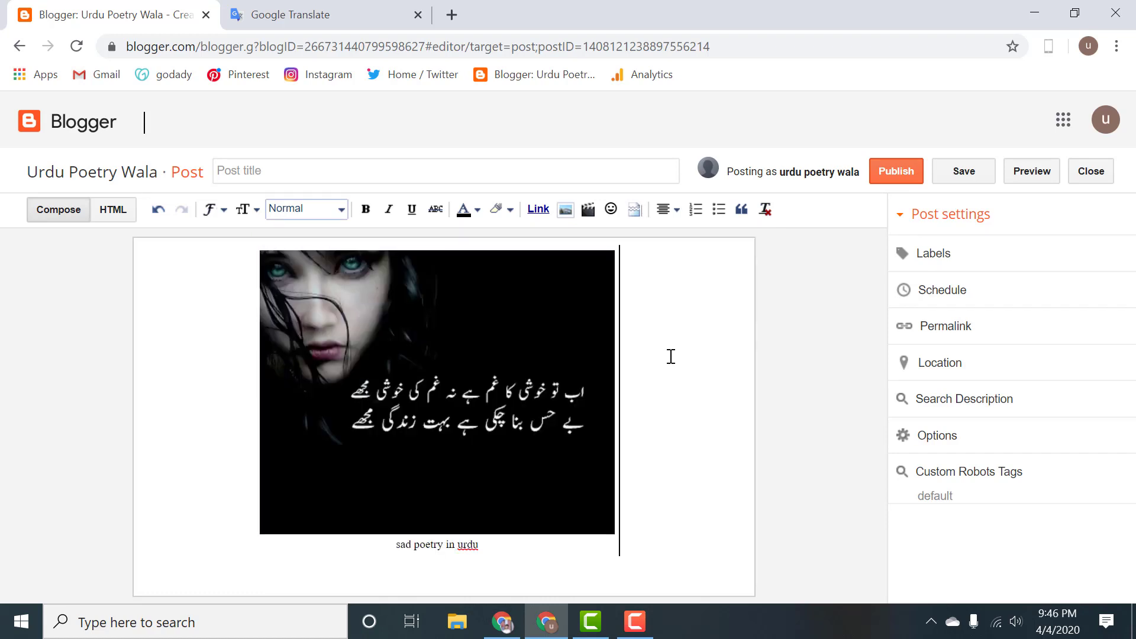
key("Return")
key("Return")
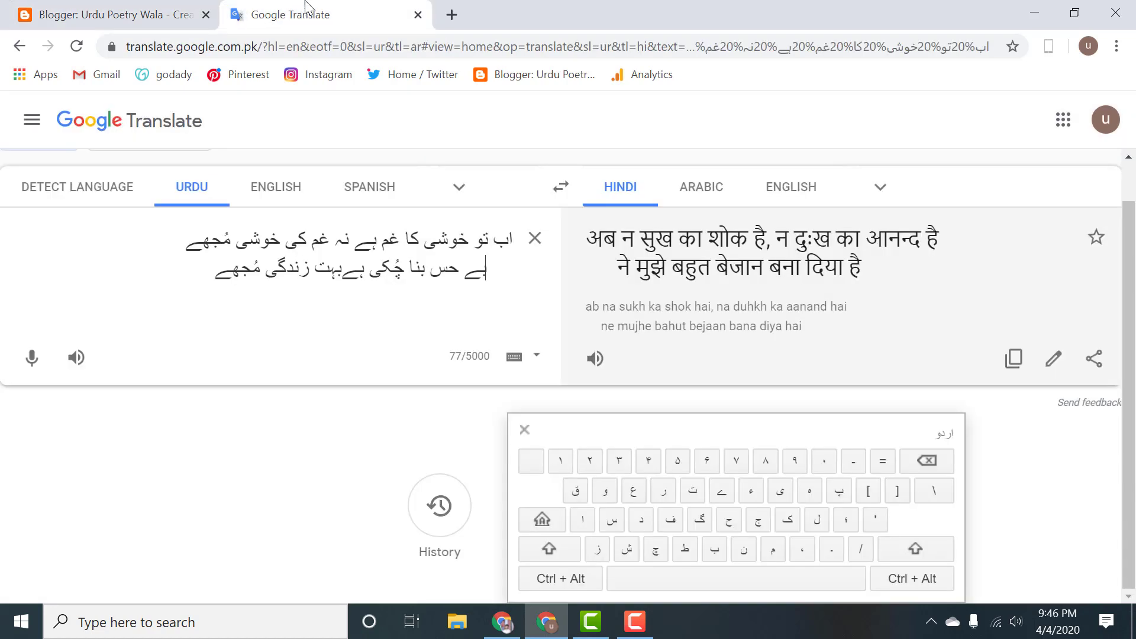
left_click(307, 13)
key("ctrl+a")
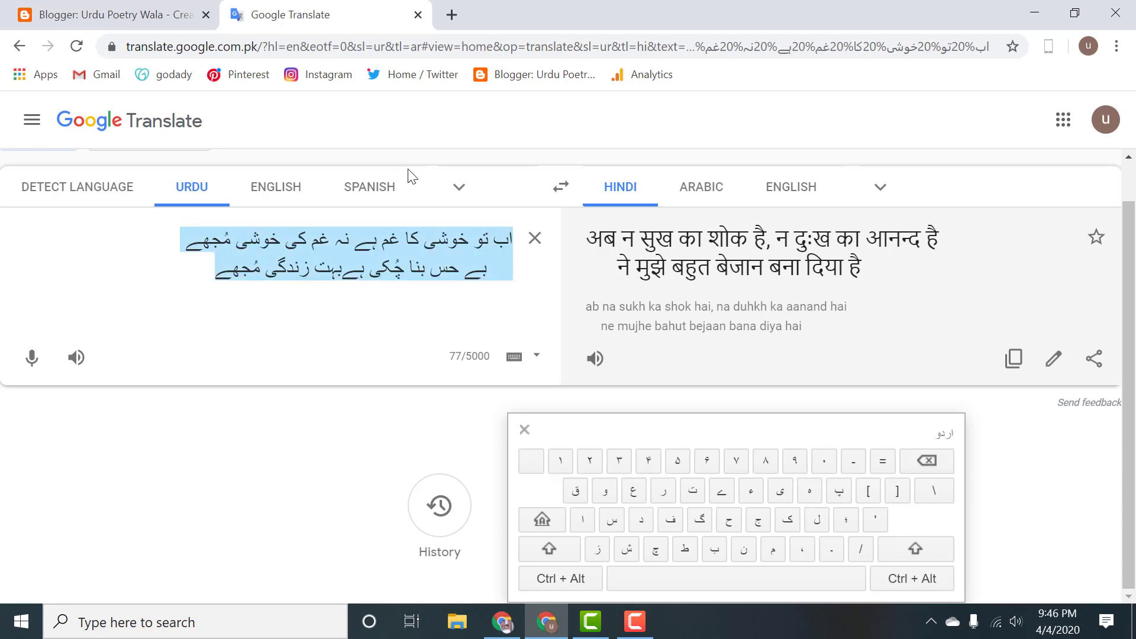
left_click(37, 9)
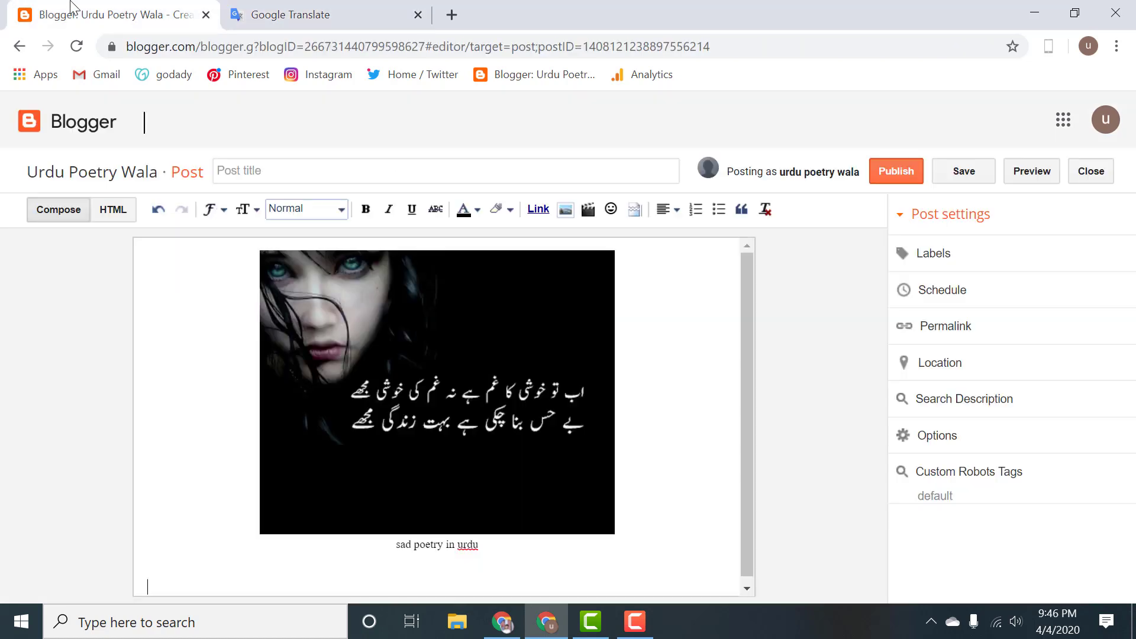
left_click(659, 208)
left_click(669, 257)
type("اب تو خوشی کا غم ہے نہ غم کی خوشی مُجھے بے حس بنا چُکی ہے بہت زندگی مُجھے")
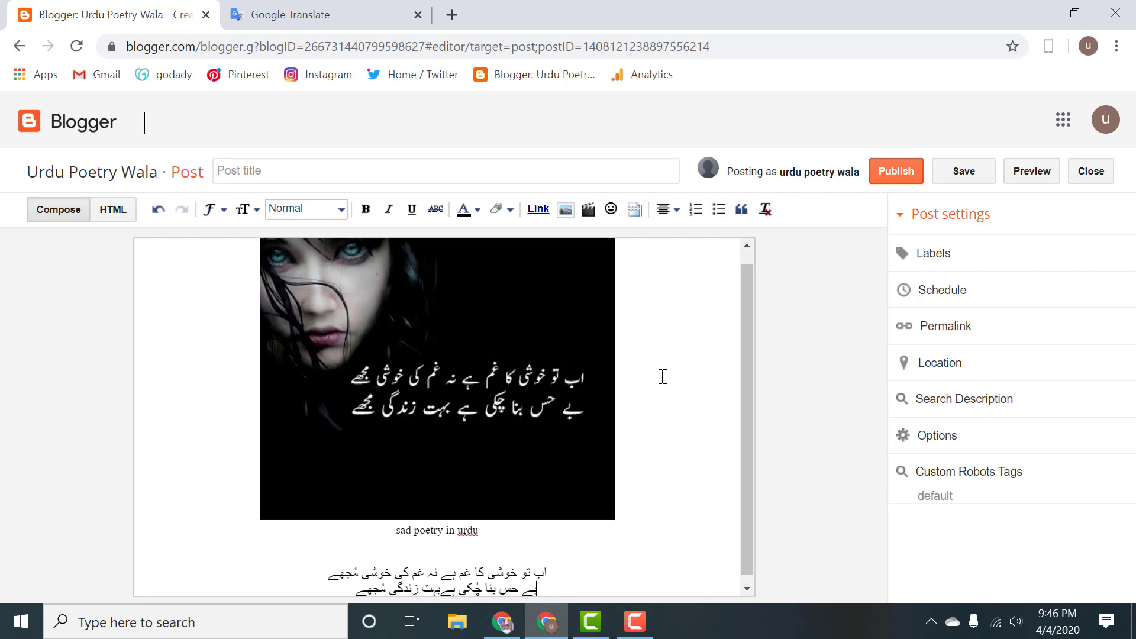
- Enlarge the Urdu verse below the image and make it bold
left_click_drag(545, 590, 426, 550)
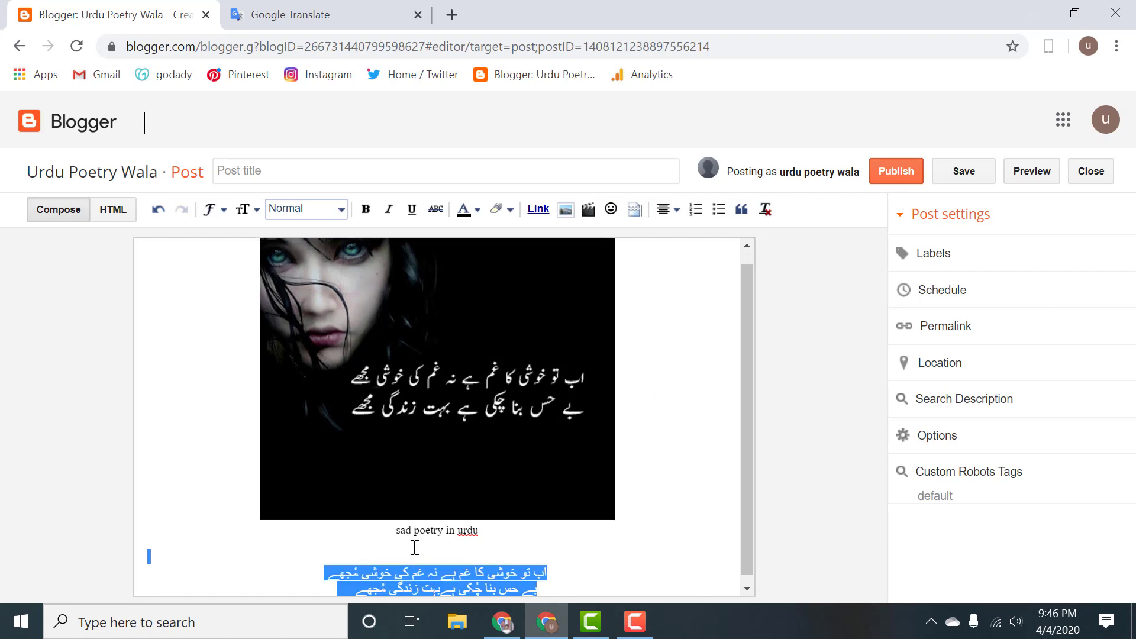
left_click(245, 209)
left_click(250, 308)
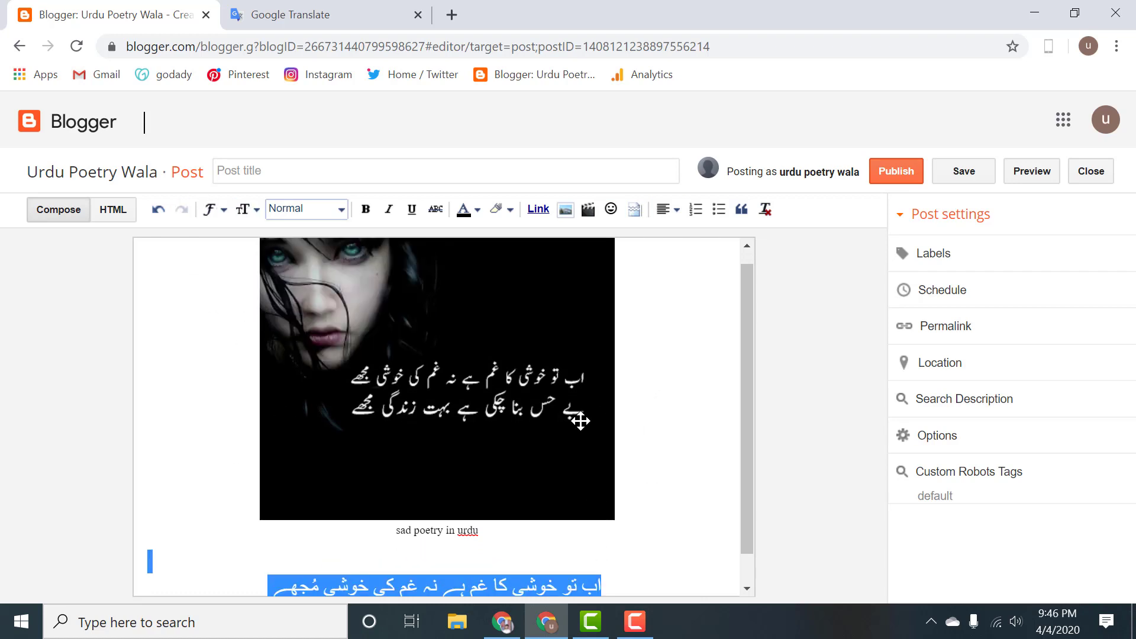
key("ctrl+b")
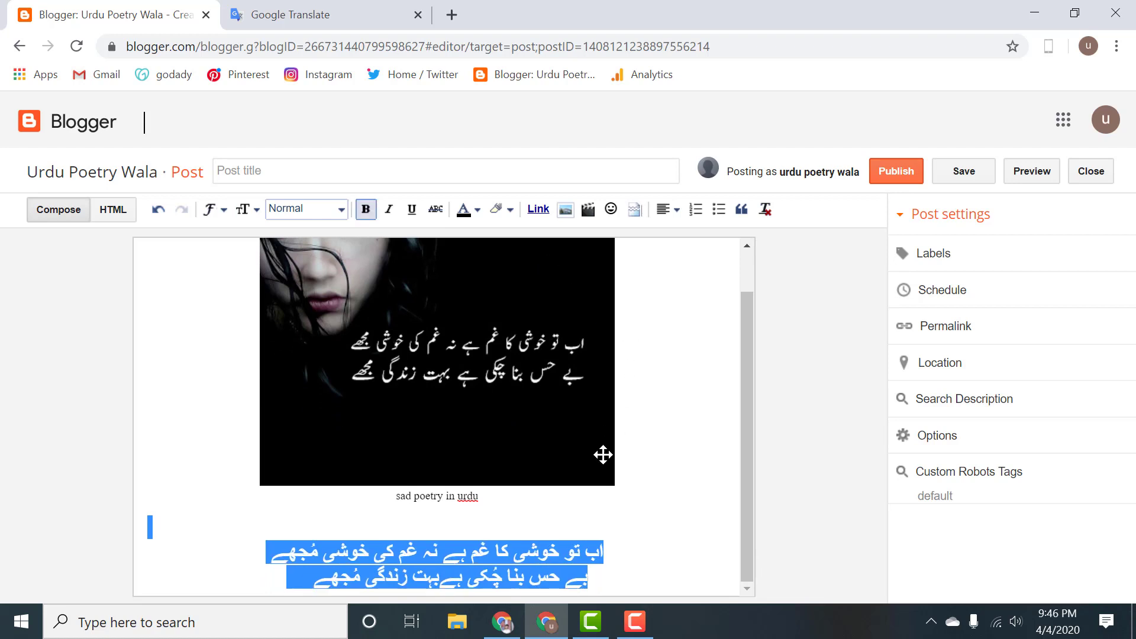
- Copy the verse's Hindi translation from Google Translate into the post, below the Urdu verse
left_click(615, 578)
scroll(568, 509, "down", 1)
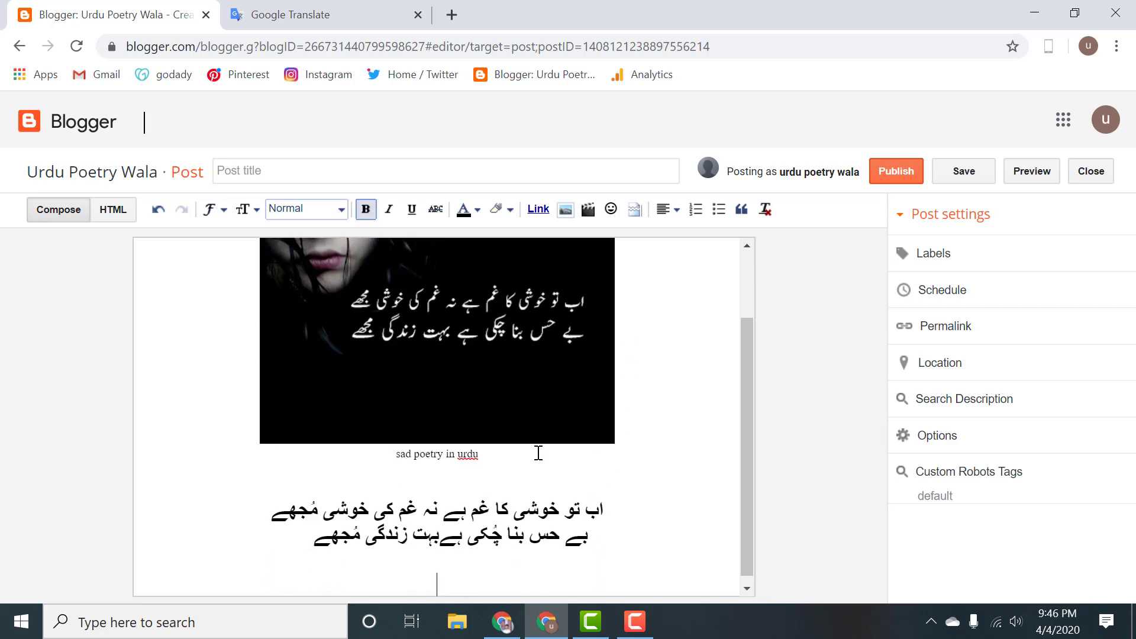
left_click(355, 14)
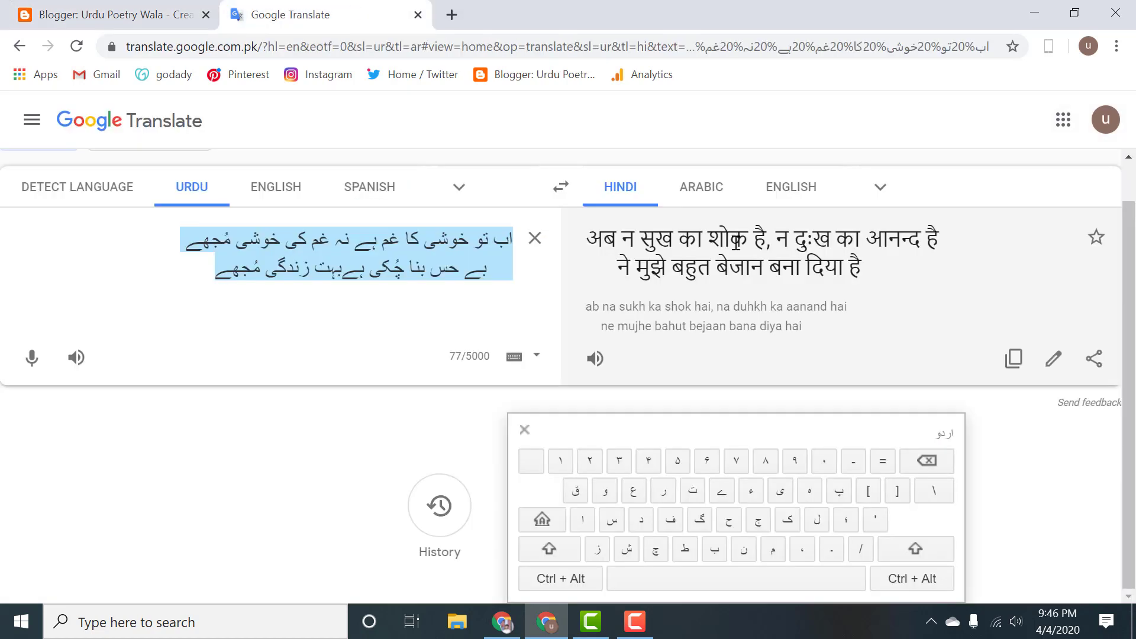
left_click(1014, 358)
left_click(118, 14)
key("ctrl+v")
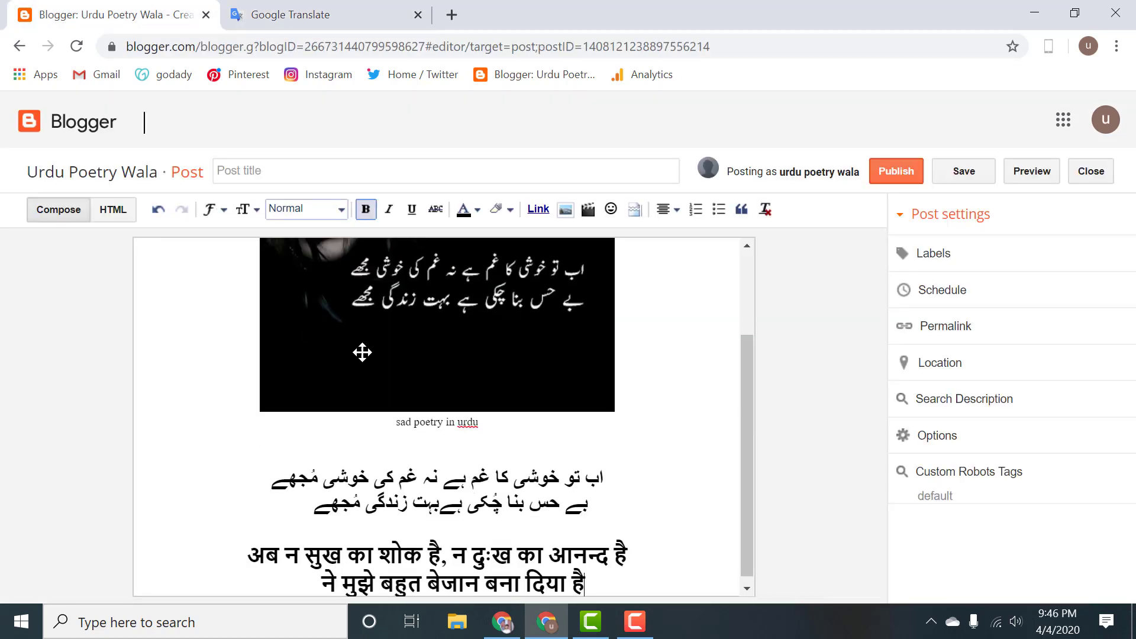
- Copy the caption "sad poetry in urdu" into the post title and the search description
left_click(463, 172)
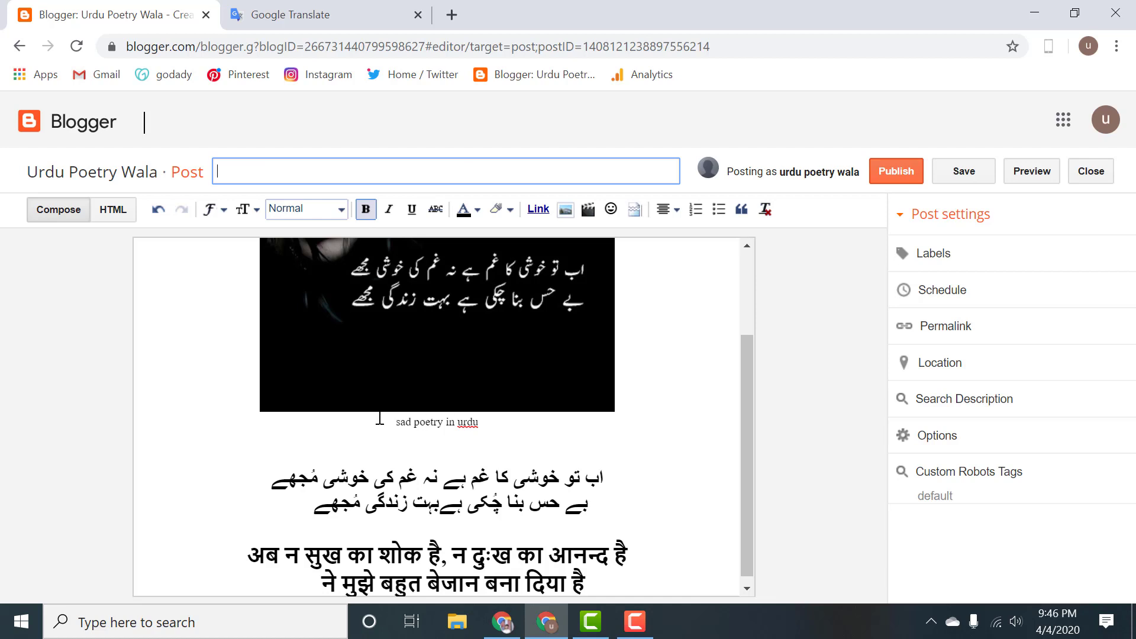
left_click_drag(380, 419, 504, 421)
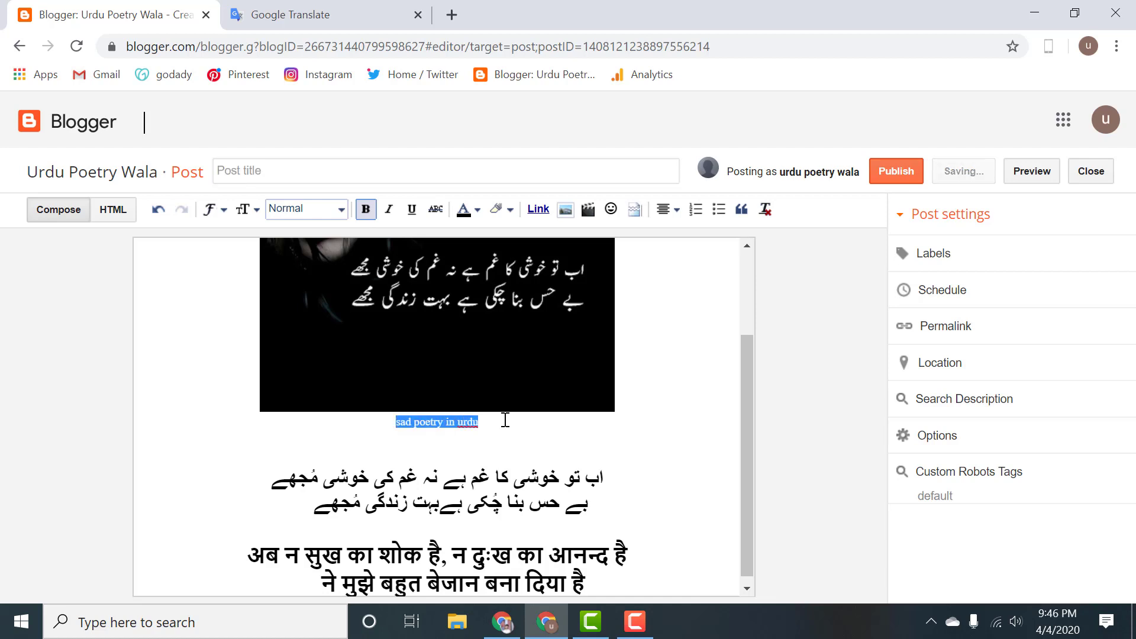
left_click(430, 180)
key("ctrl+v")
left_click(939, 399)
key("ctrl+v")
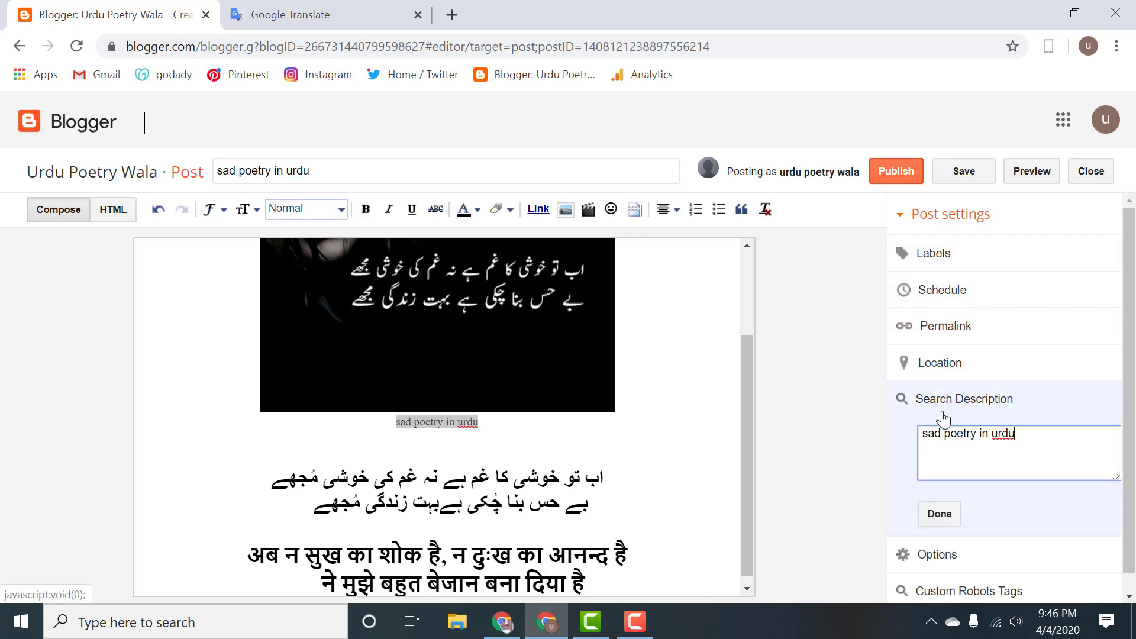
left_click(935, 512)
- Assign the existing labels "2 line poetry", "sad poetry in urdu" and "urdu sad poetry" to the post
left_click(979, 259)
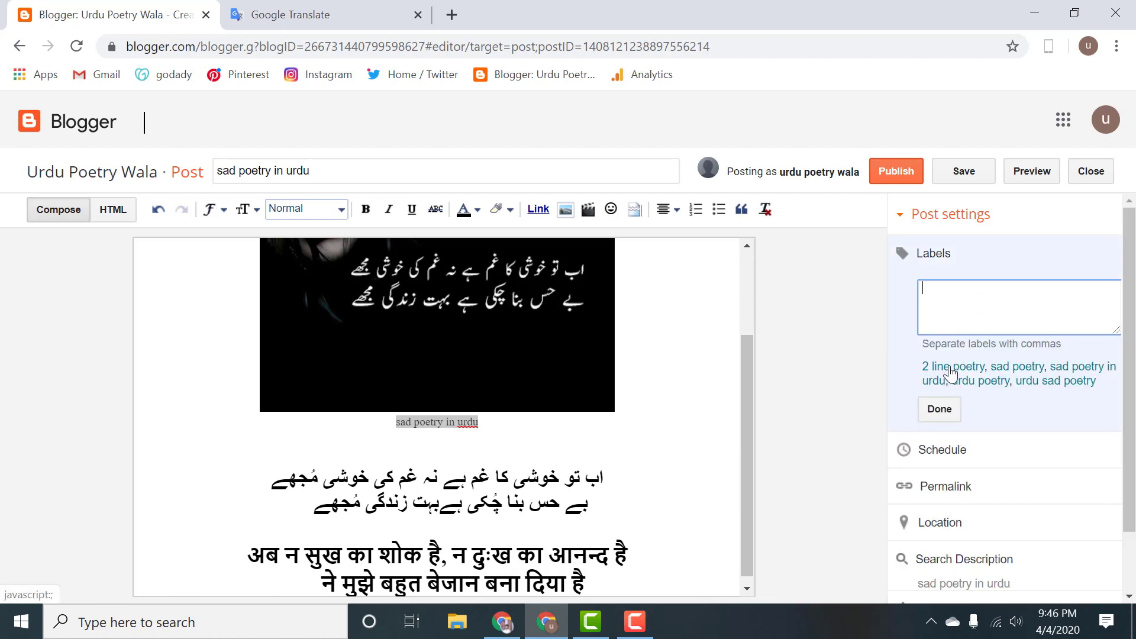
left_click(952, 368)
left_click(1090, 368)
left_click(1071, 382)
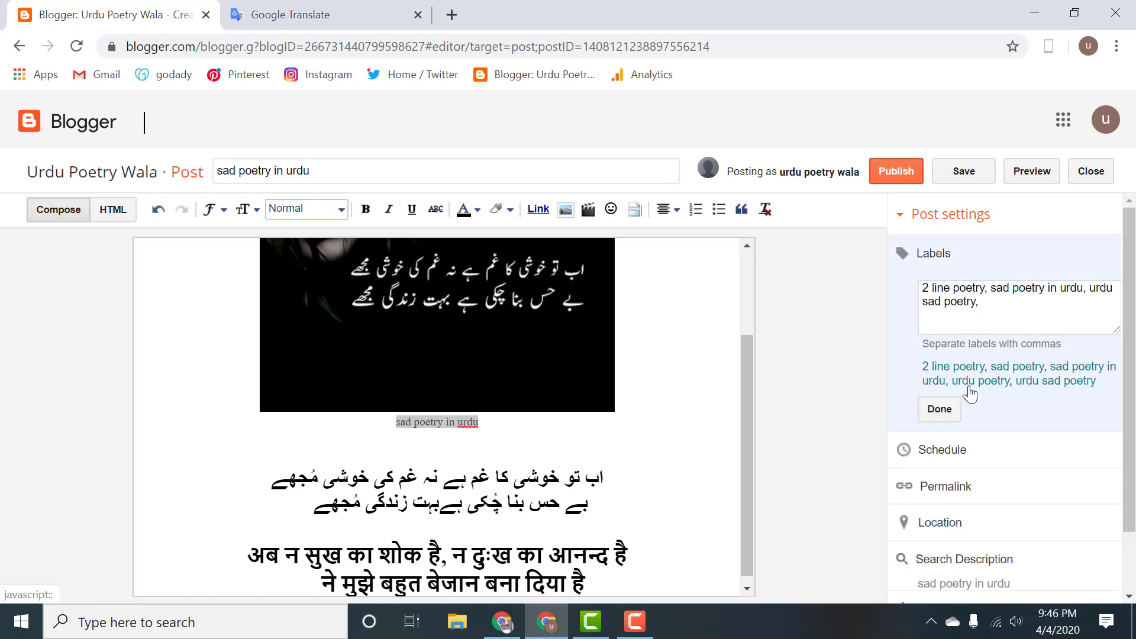
left_click(941, 411)
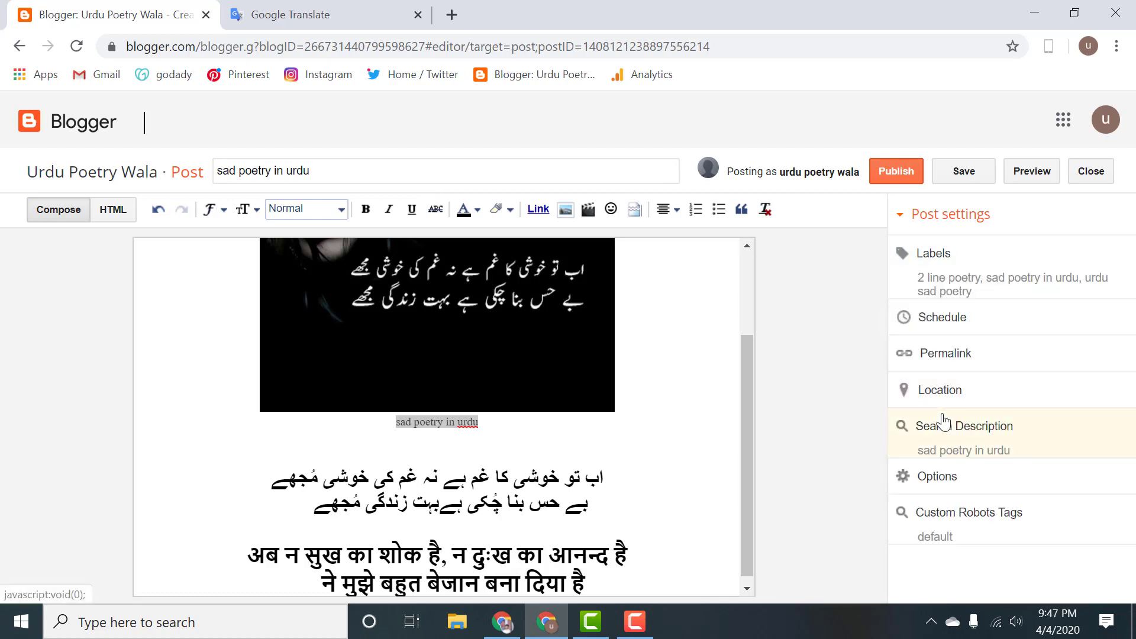
- Publish the post and close the empty new browser tab
scroll(532, 402, "up", 3)
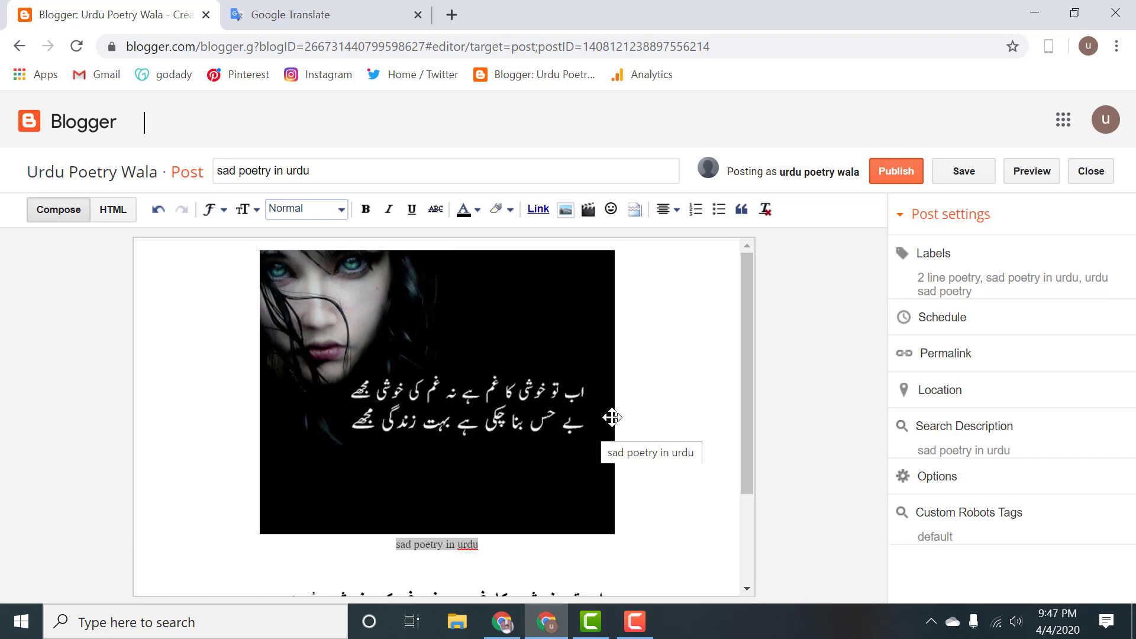
left_click(903, 172)
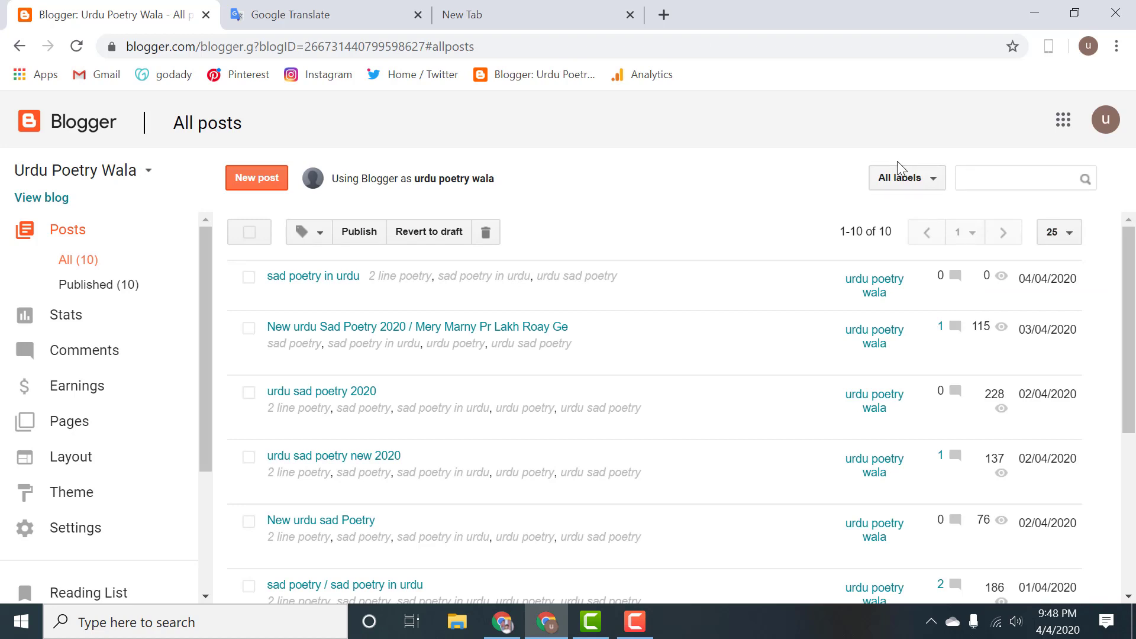
left_click(640, 11)
left_click(630, 16)
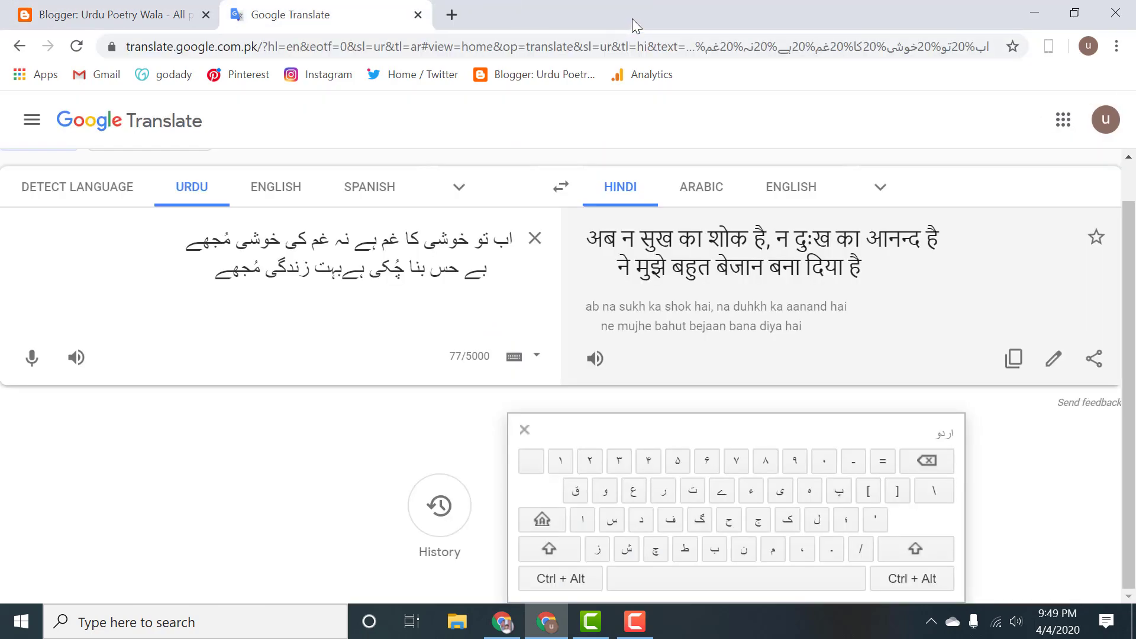